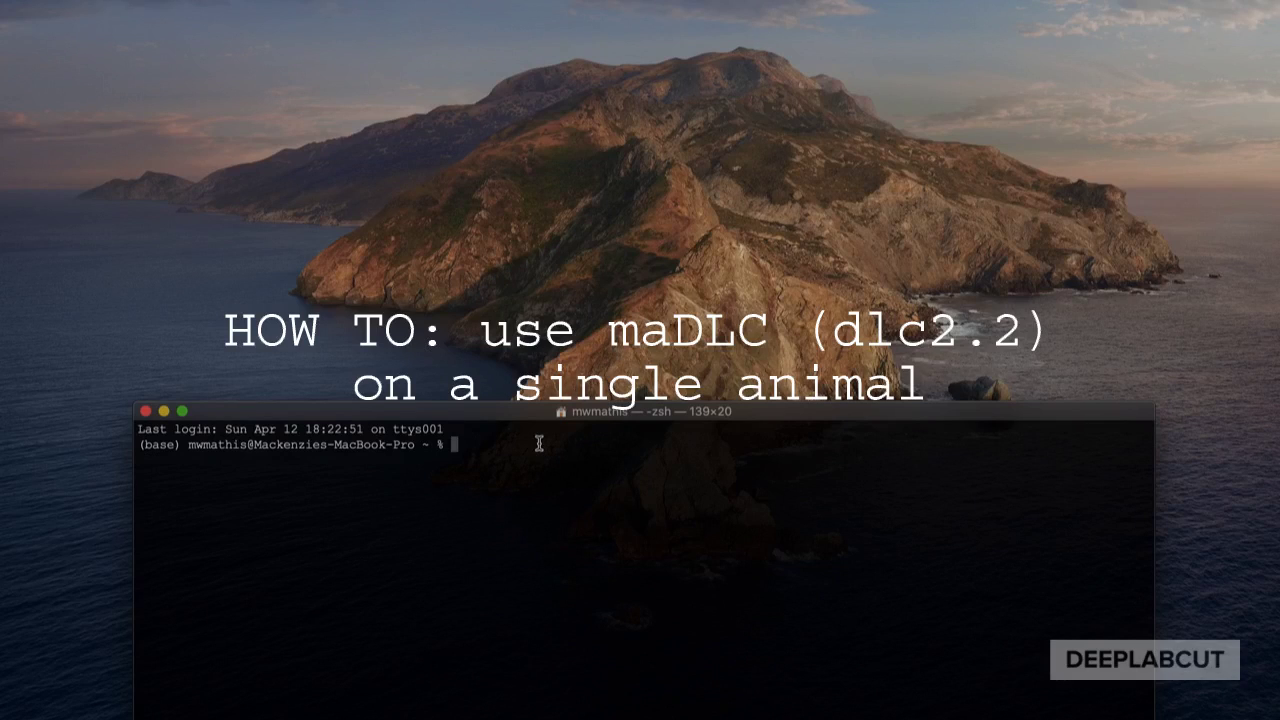
Activate the DLC-CPU conda environment, launch DeepLabCut, then reposition and widen its window.
type("tivate DLC-CPU")
key("Return")
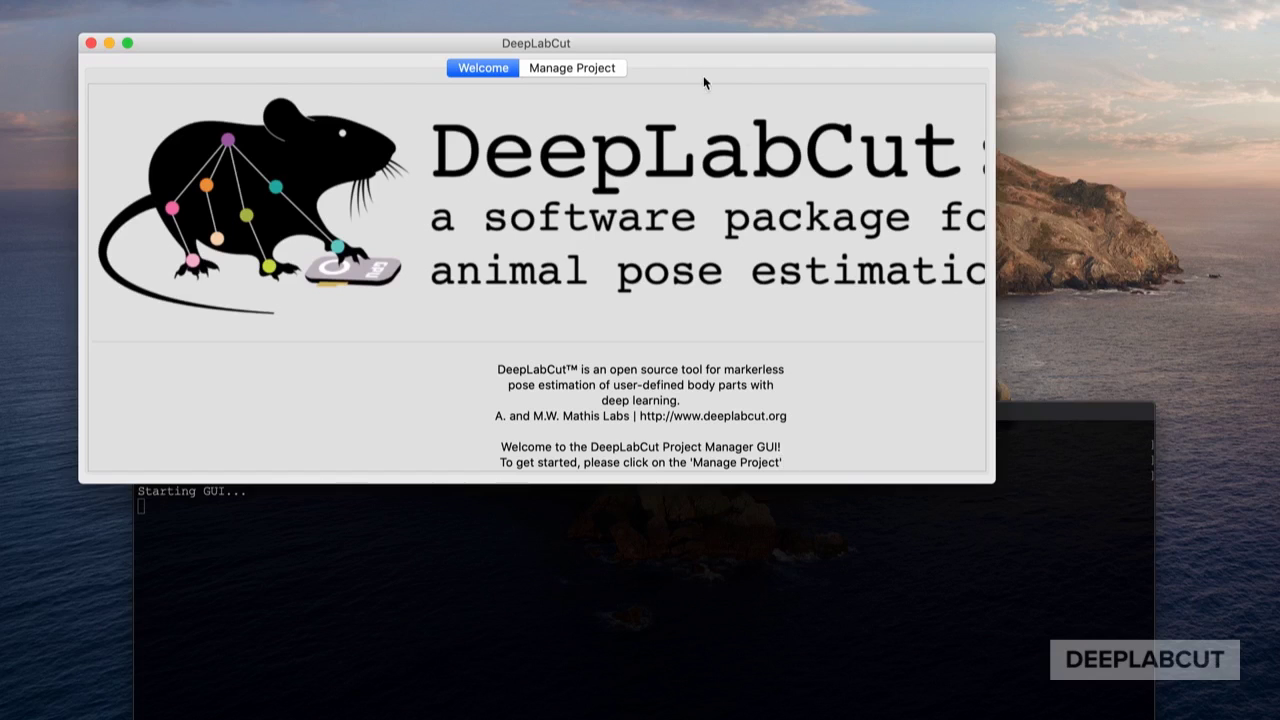
left_click_drag(690, 48, 747, 18)
left_click_drag(1046, 453, 1147, 450)
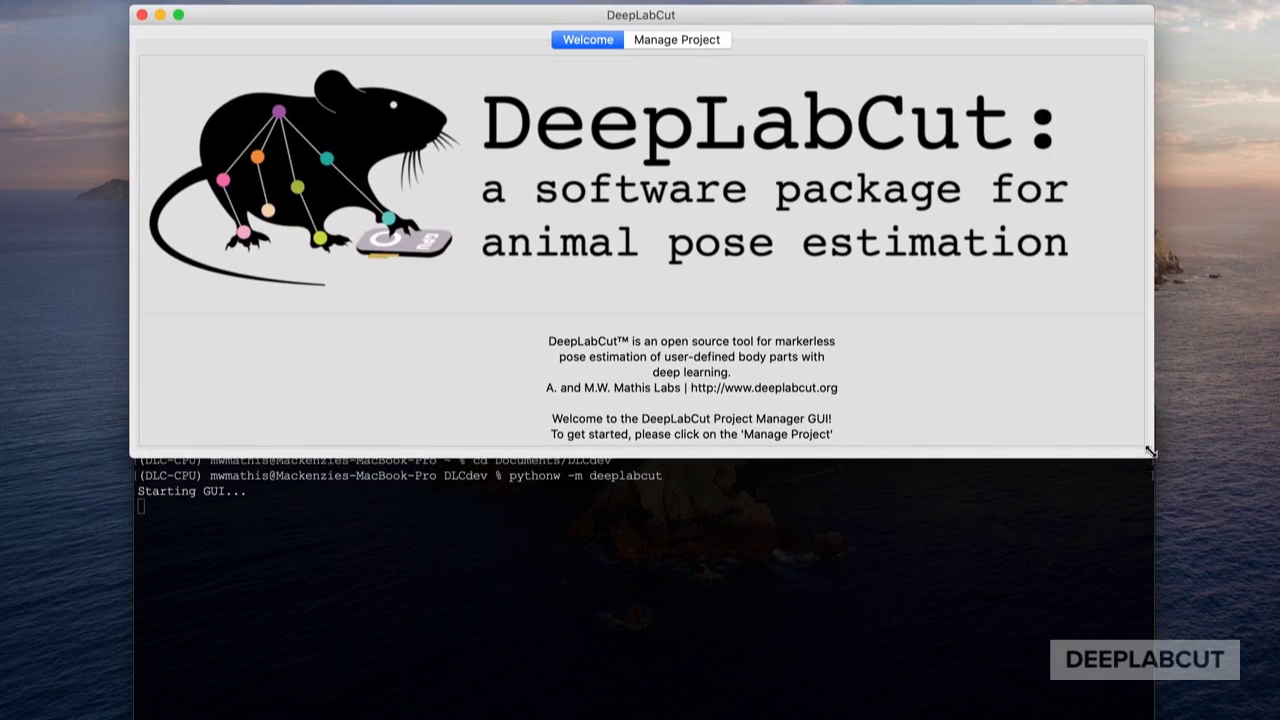
Create multi-animal project 'mousetest' for experimenter teamDLC with one video copied in.
left_click(671, 42)
type("mousetest")
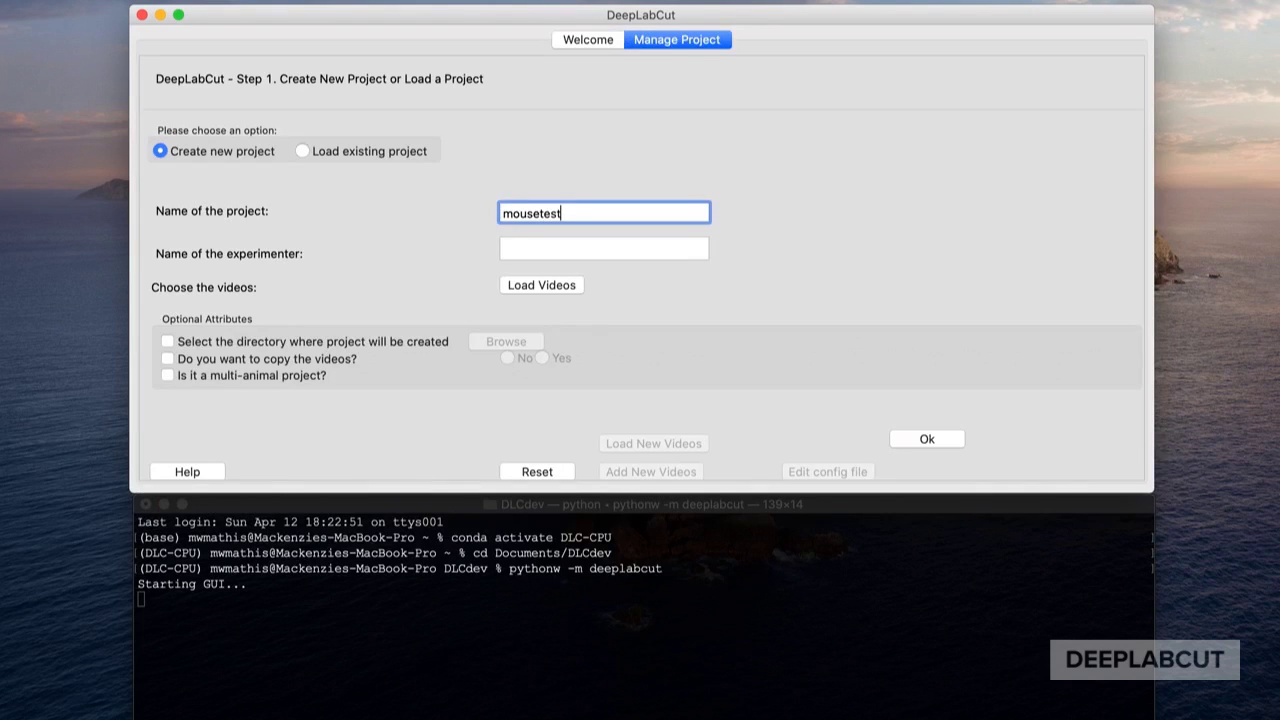
left_click(604, 248)
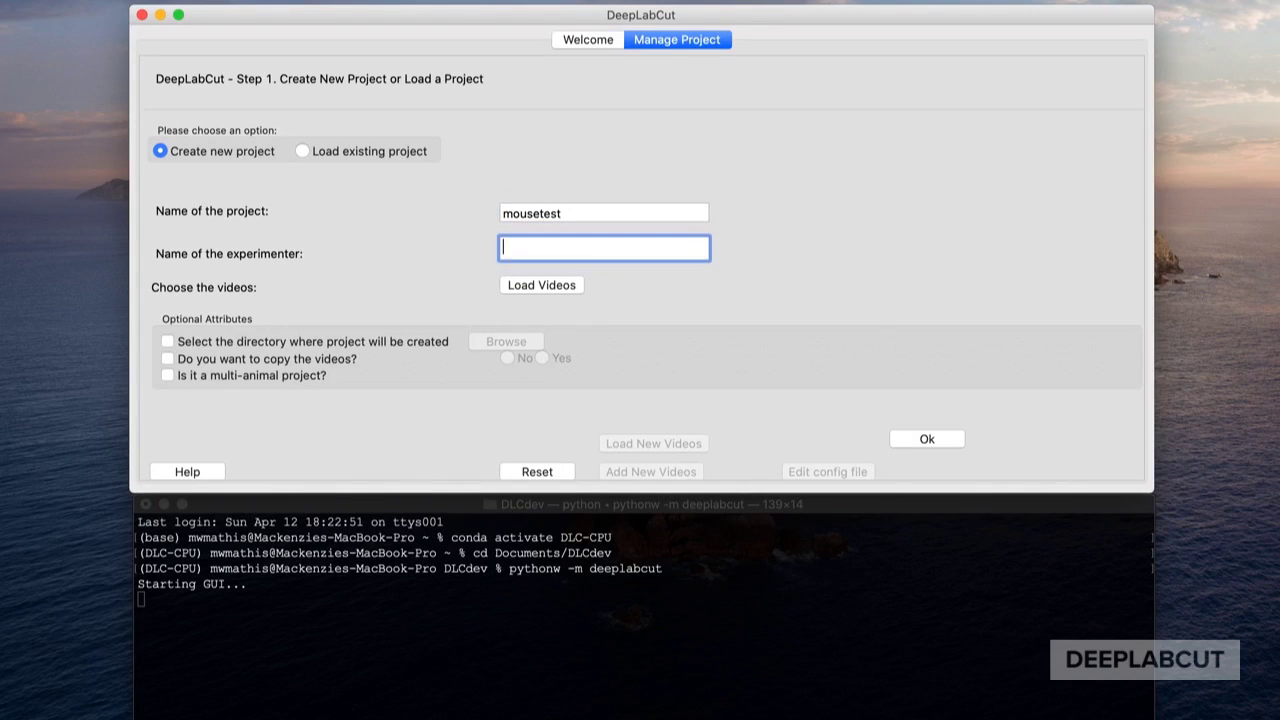
type("teamDLC")
left_click(549, 286)
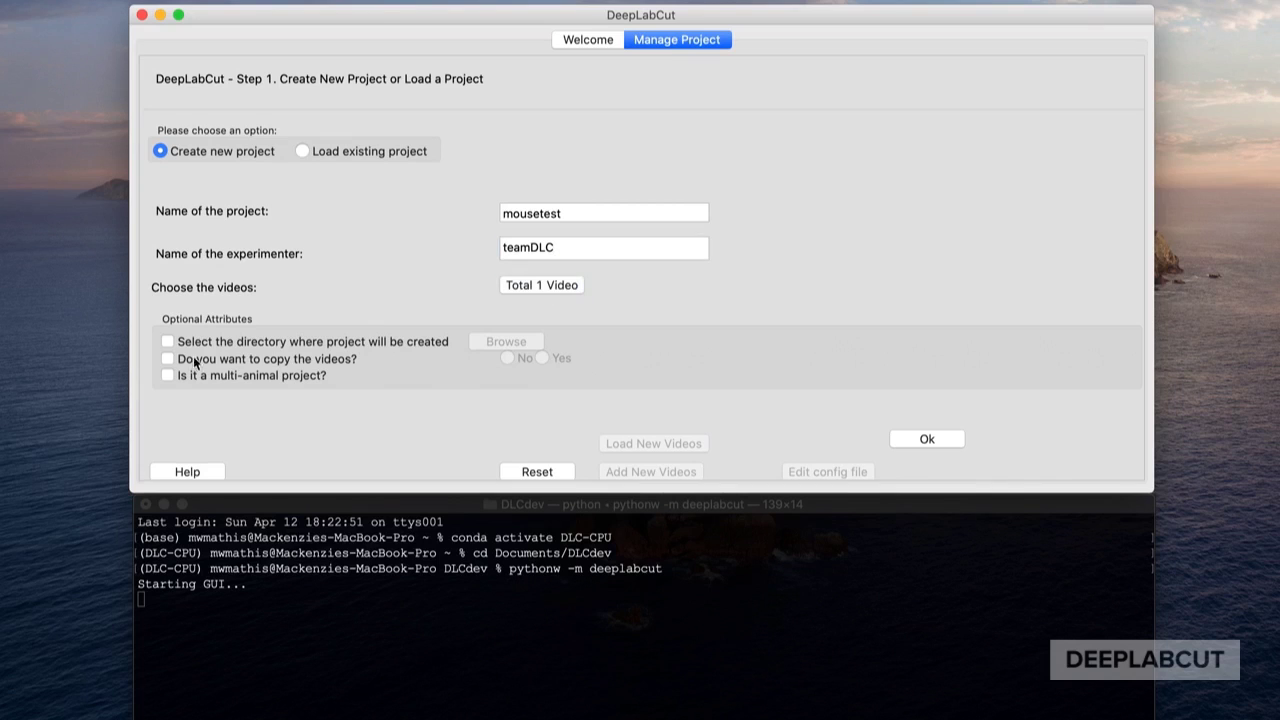
left_click(172, 360)
left_click(168, 376)
left_click(913, 440)
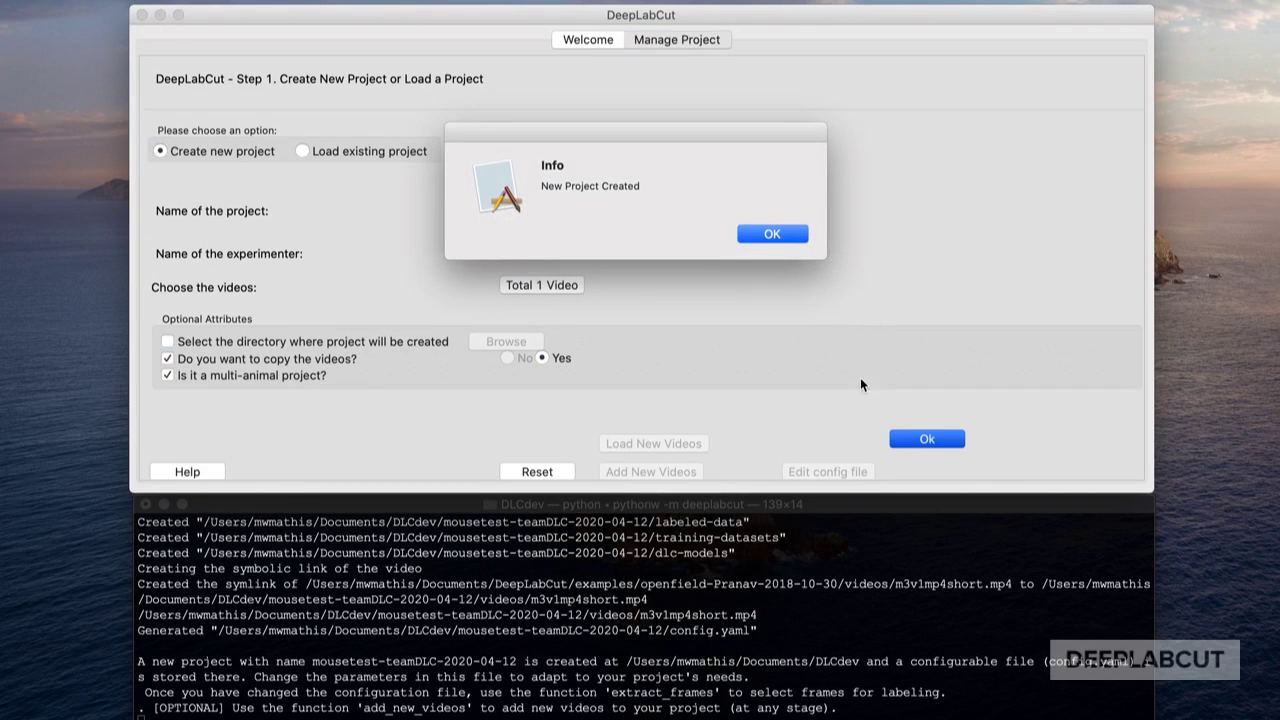
left_click(774, 237)
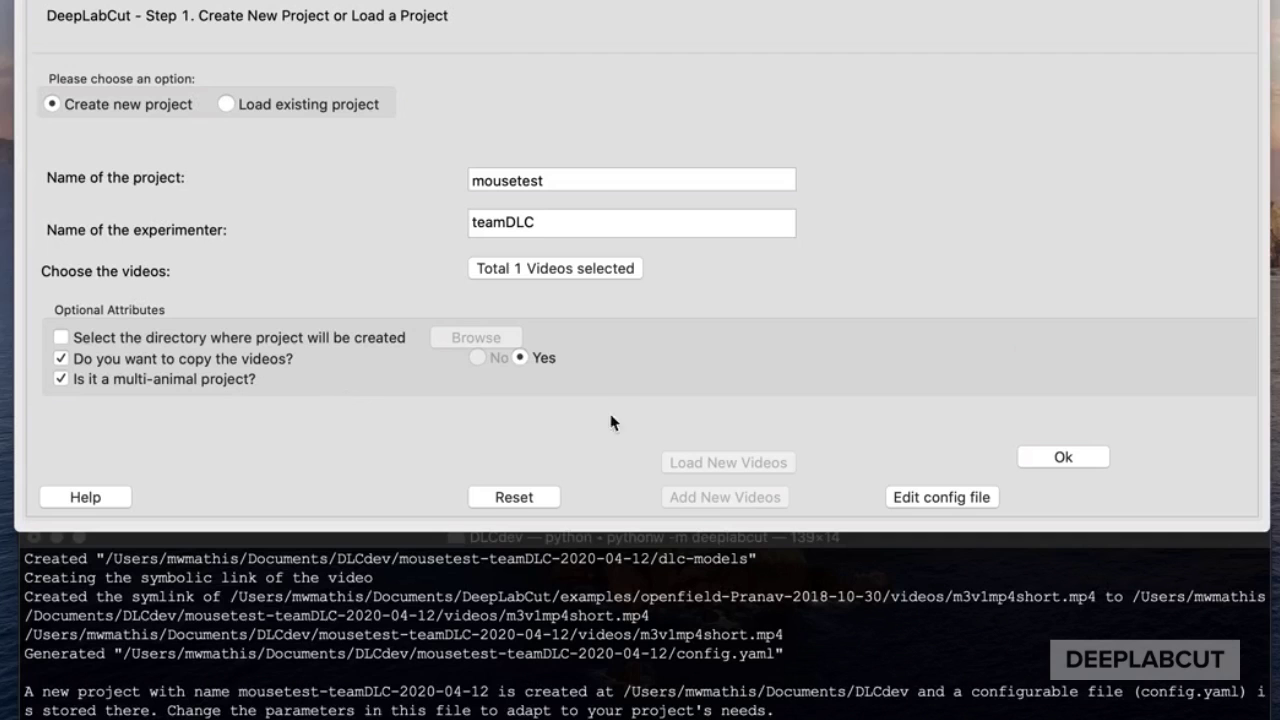
In config.yaml, keep only individual1 and list the mouse bodyparts starting with leftear.
left_click(941, 497)
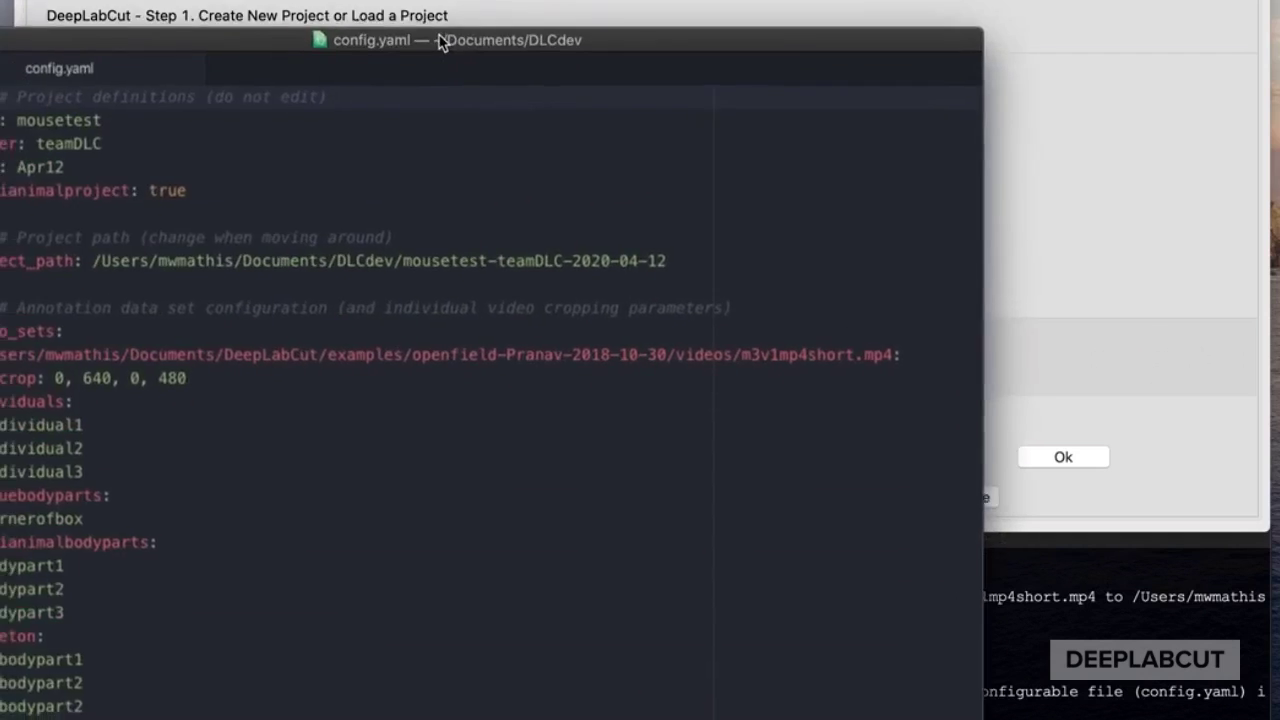
scroll(491, 183, "down", 3)
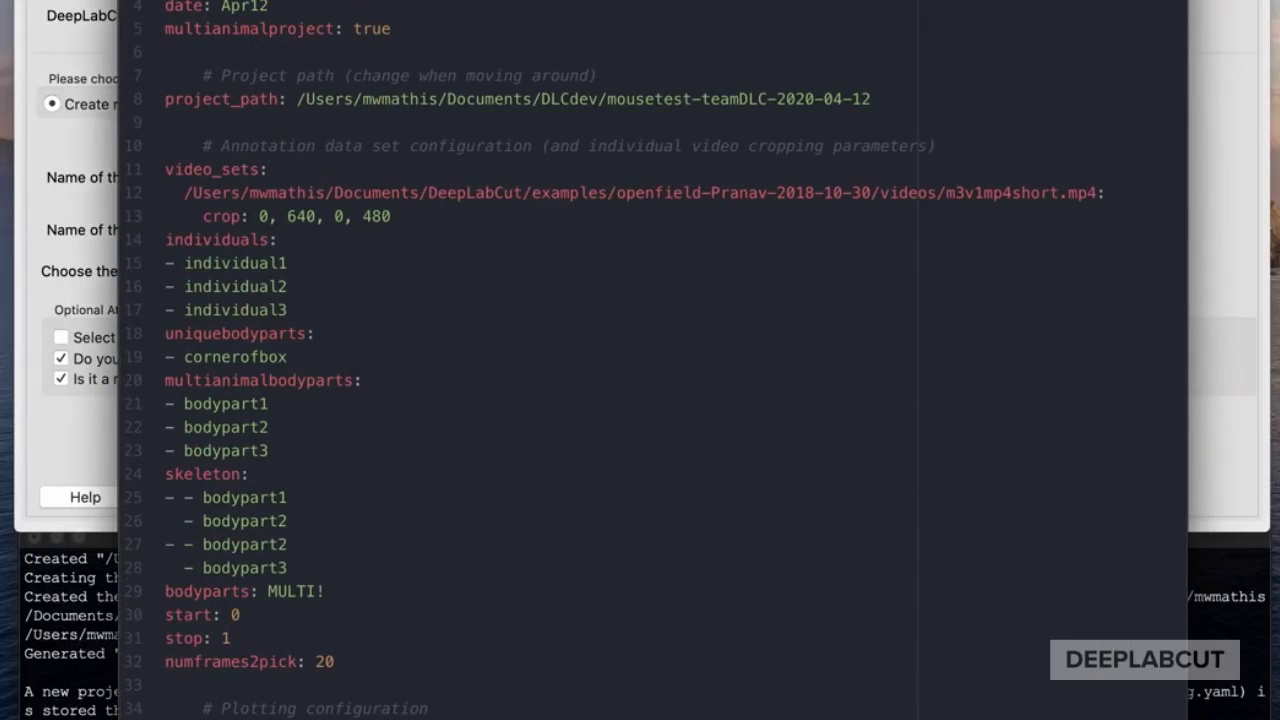
left_click(298, 264)
left_click_drag(172, 287, 302, 311)
key("BackSpace")
key("BackSpace")
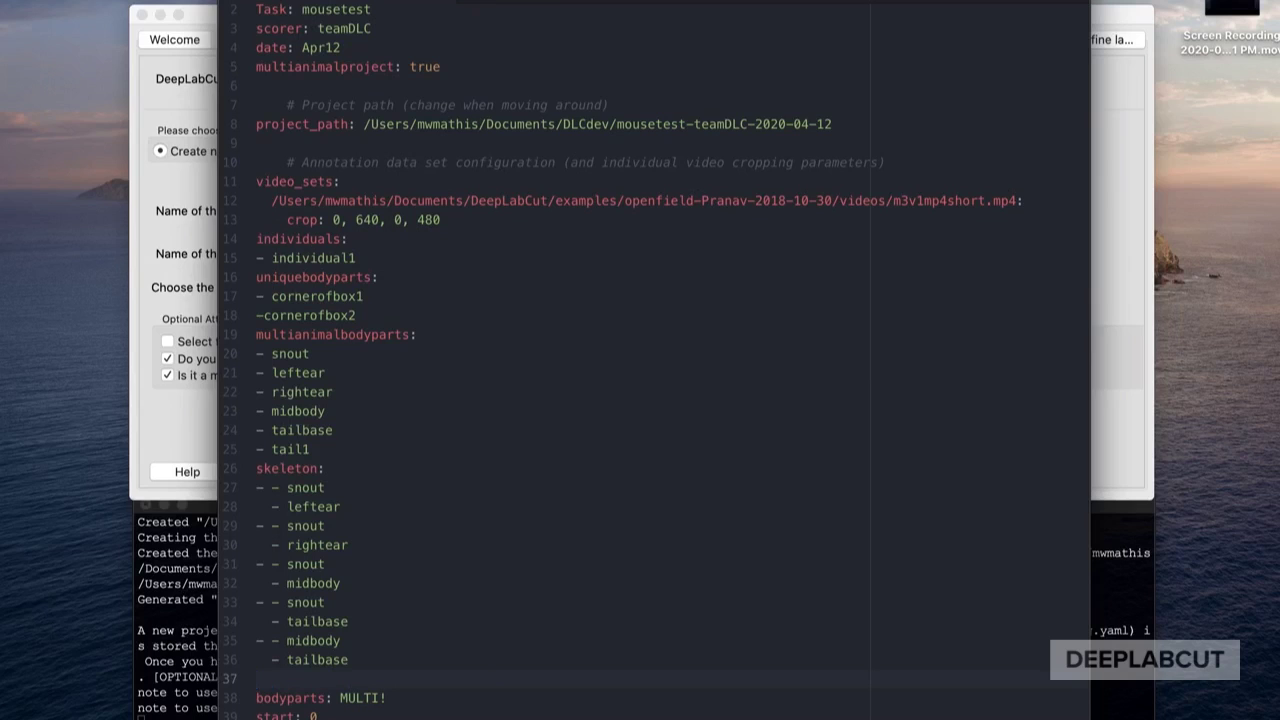
type("- - leftear")
key("Return")
type("-")
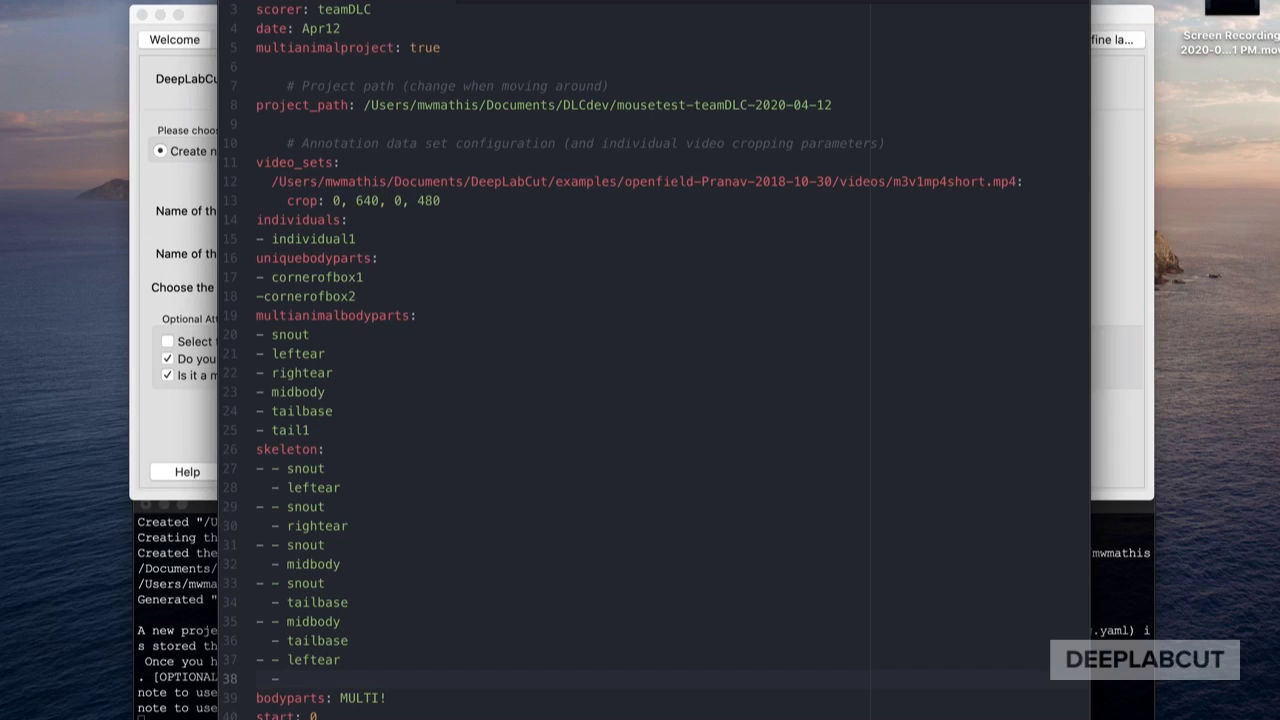
Change the colormap from jet to spring, close config.yaml, and extract frames.
scroll(360, 432, "down", 10)
double_click(334, 431)
type("spring")
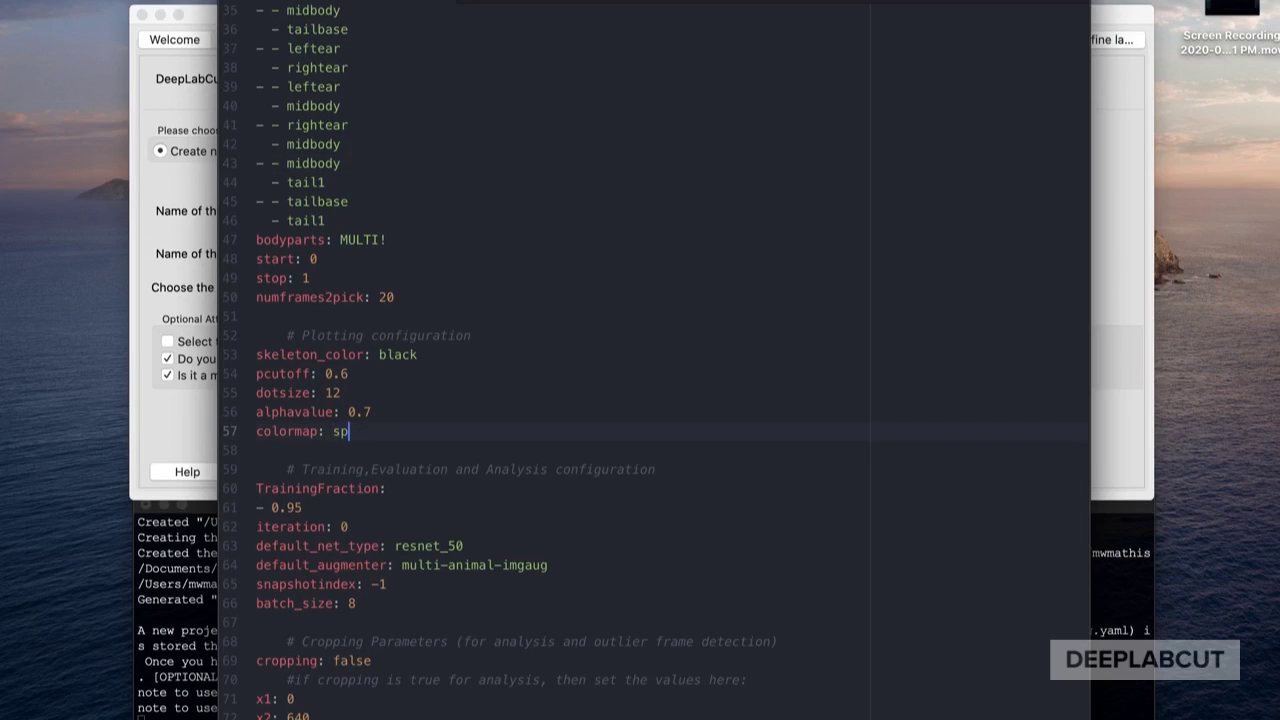
left_click(512, 398)
scroll(512, 398, "down", 3)
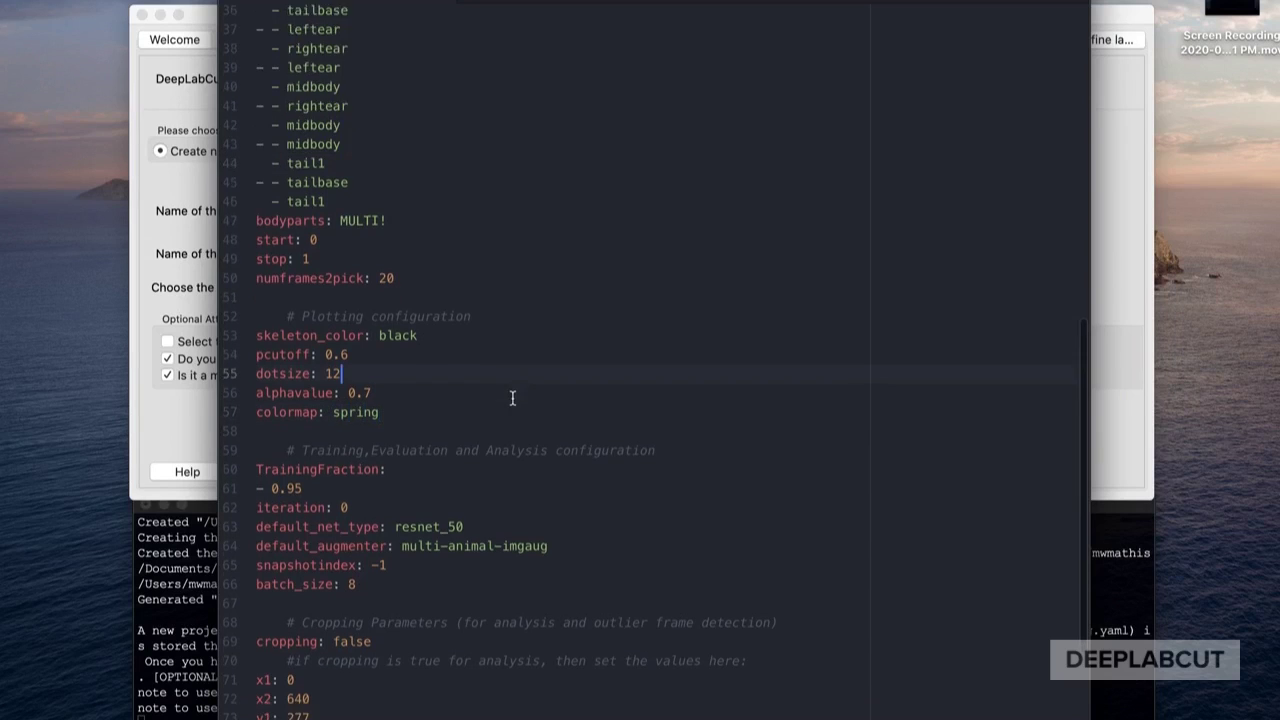
scroll(512, 398, "up", 4)
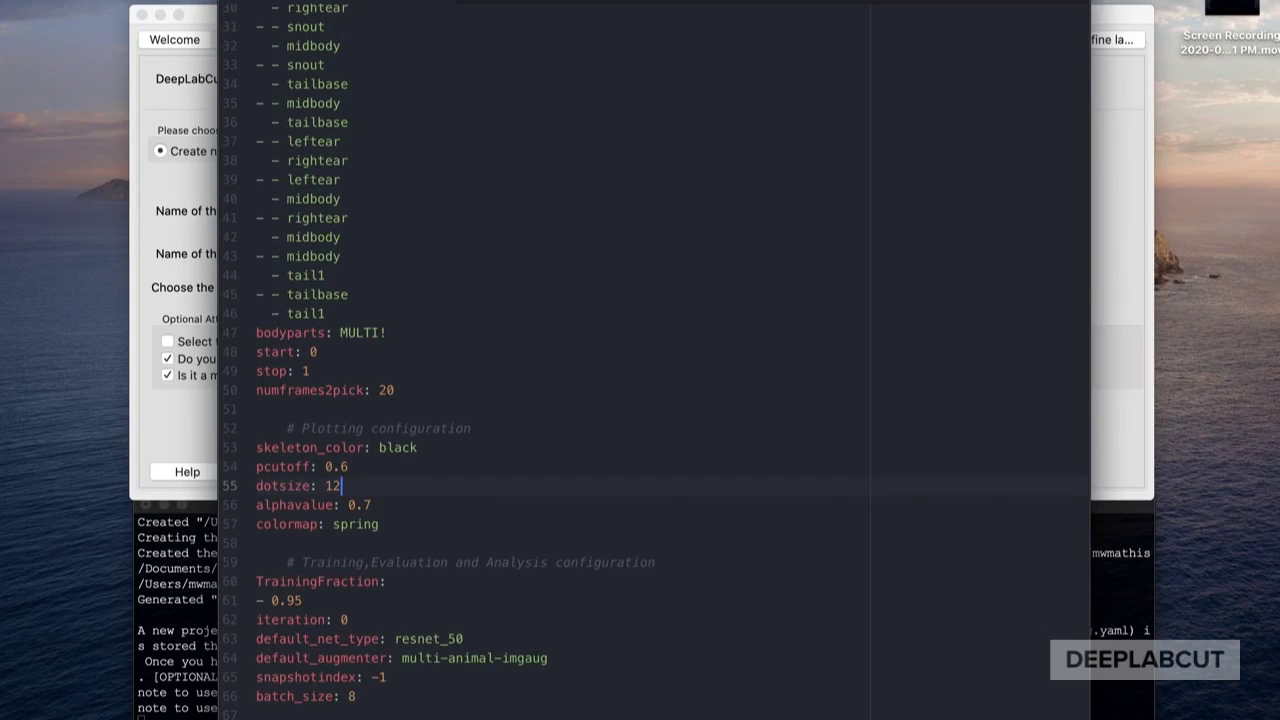
key("super+q")
left_click(337, 42)
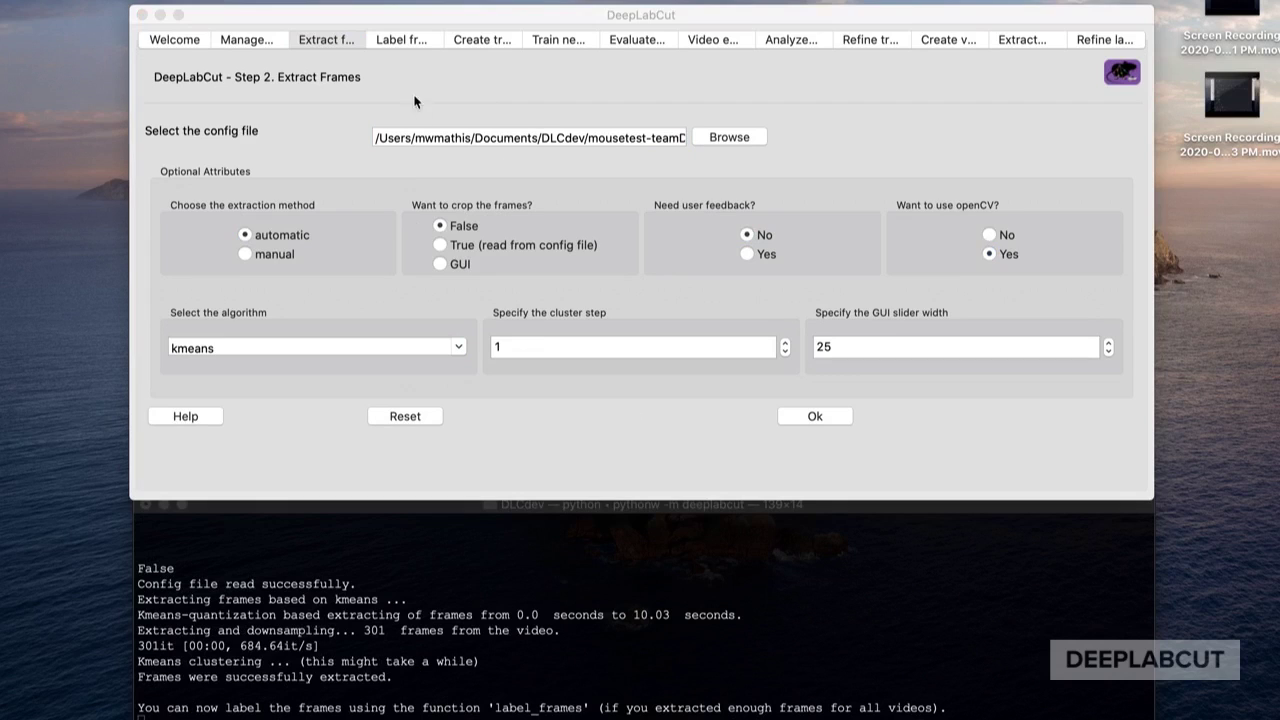
left_click(402, 42)
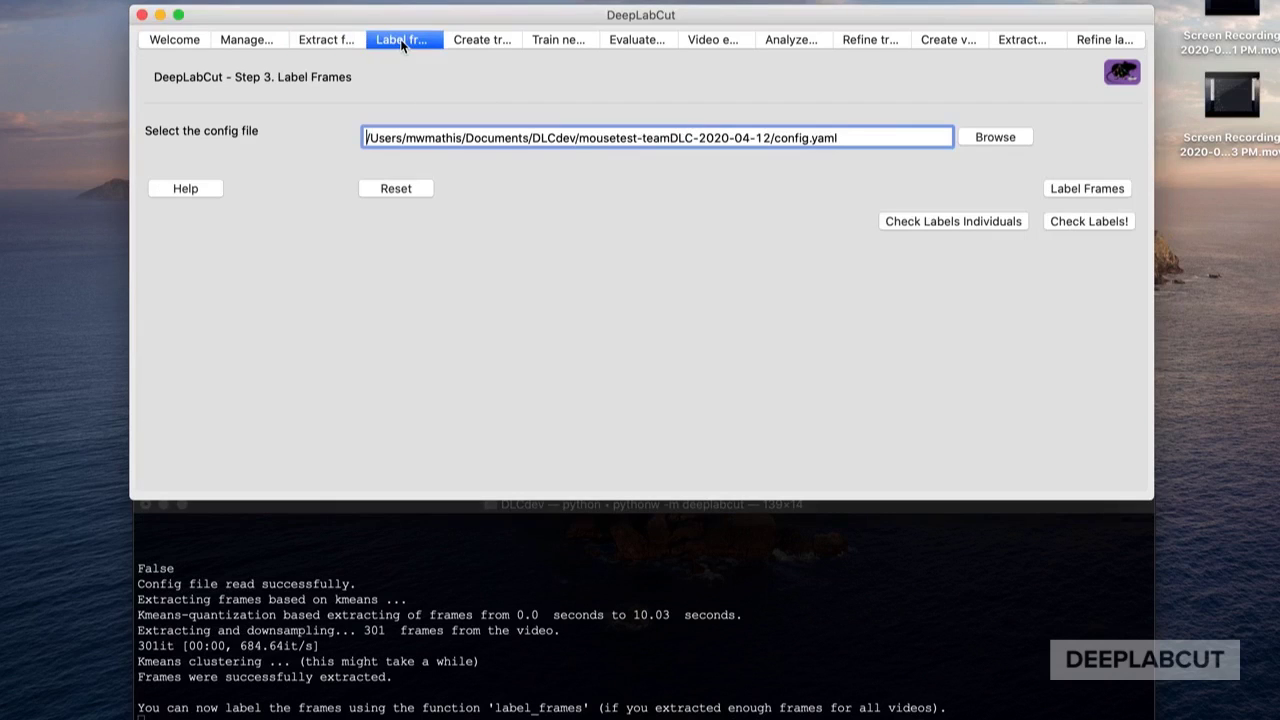
Load the m3v1mp4short frames into the labeling tool and mark the snout and left ear.
left_click(1077, 190)
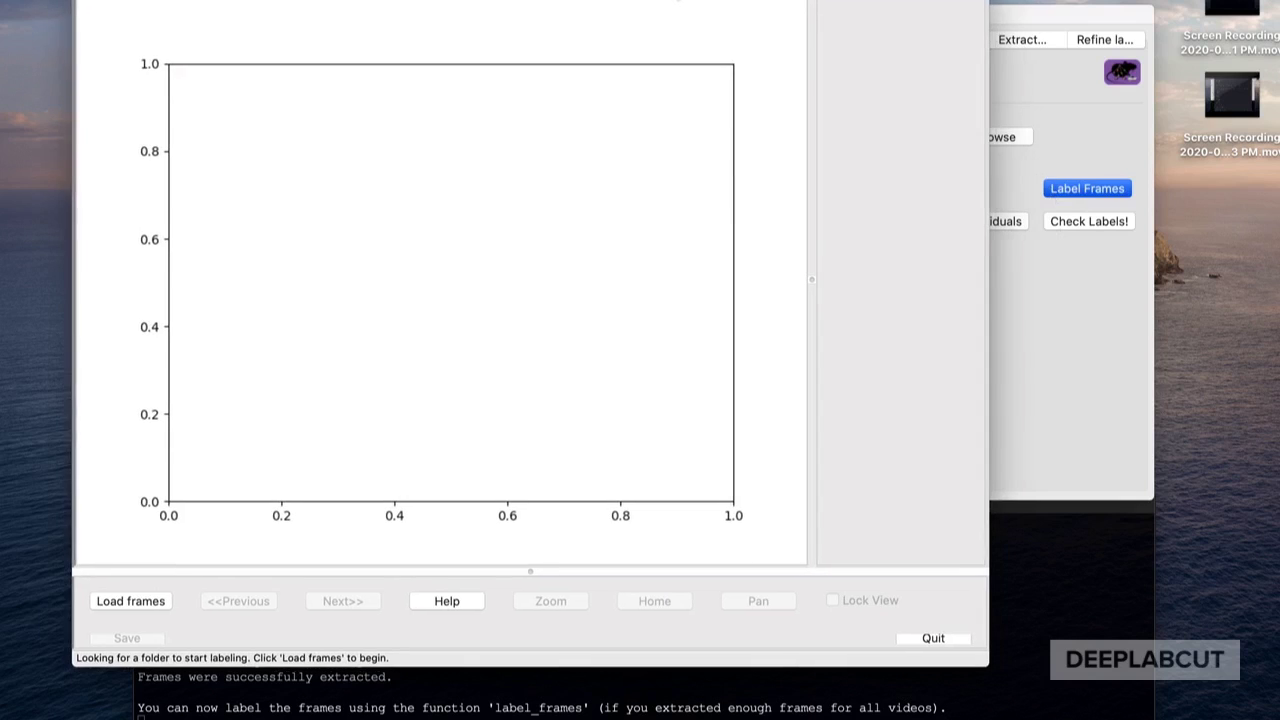
left_click_drag(998, 673, 1156, 719)
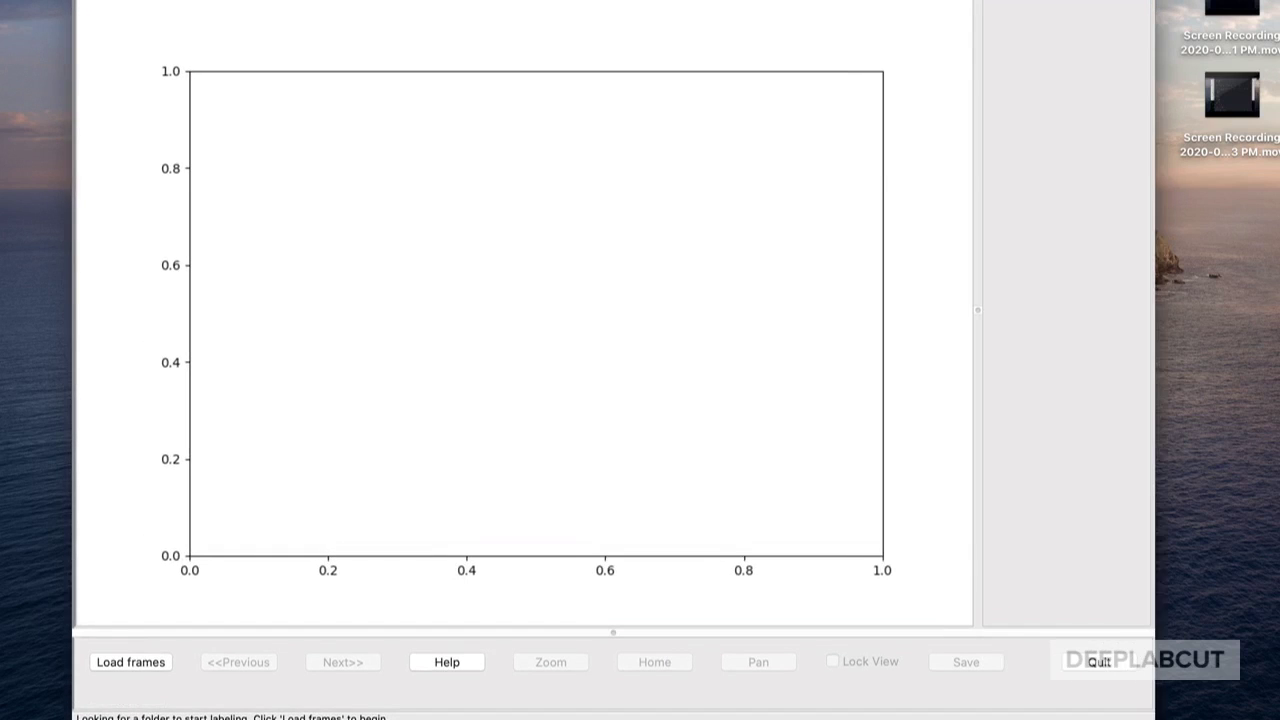
left_click(146, 662)
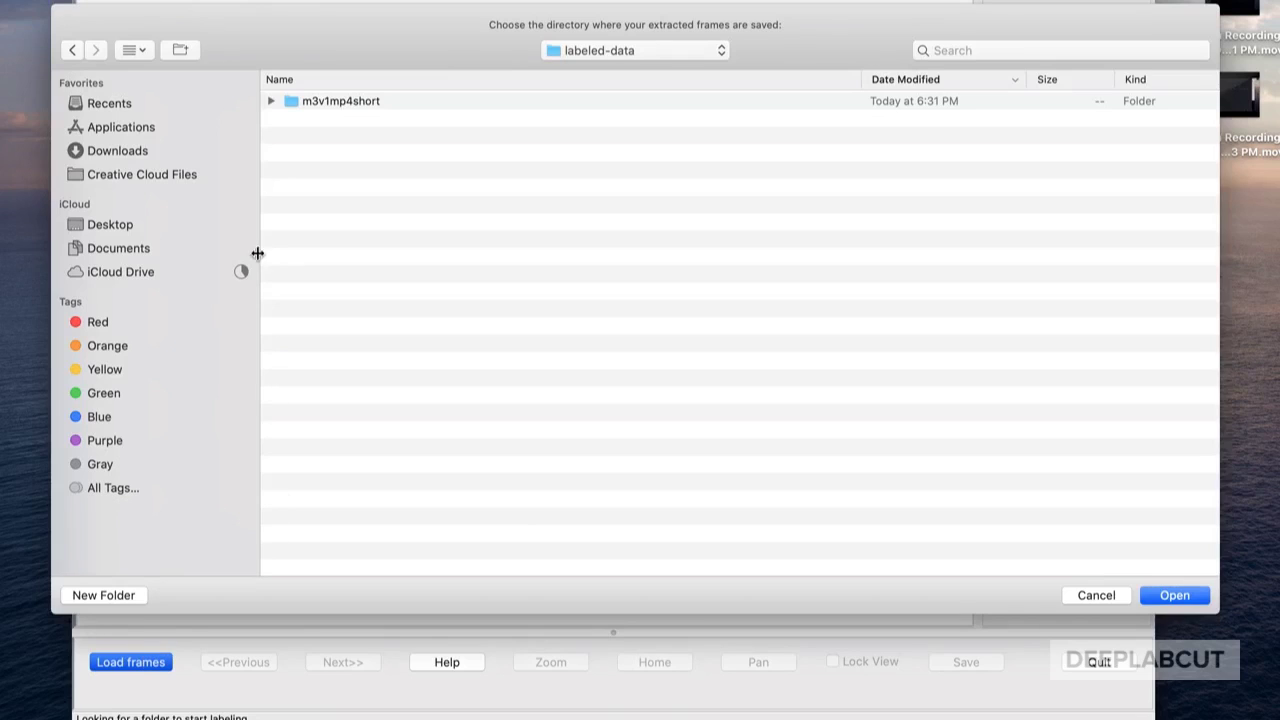
double_click(299, 103)
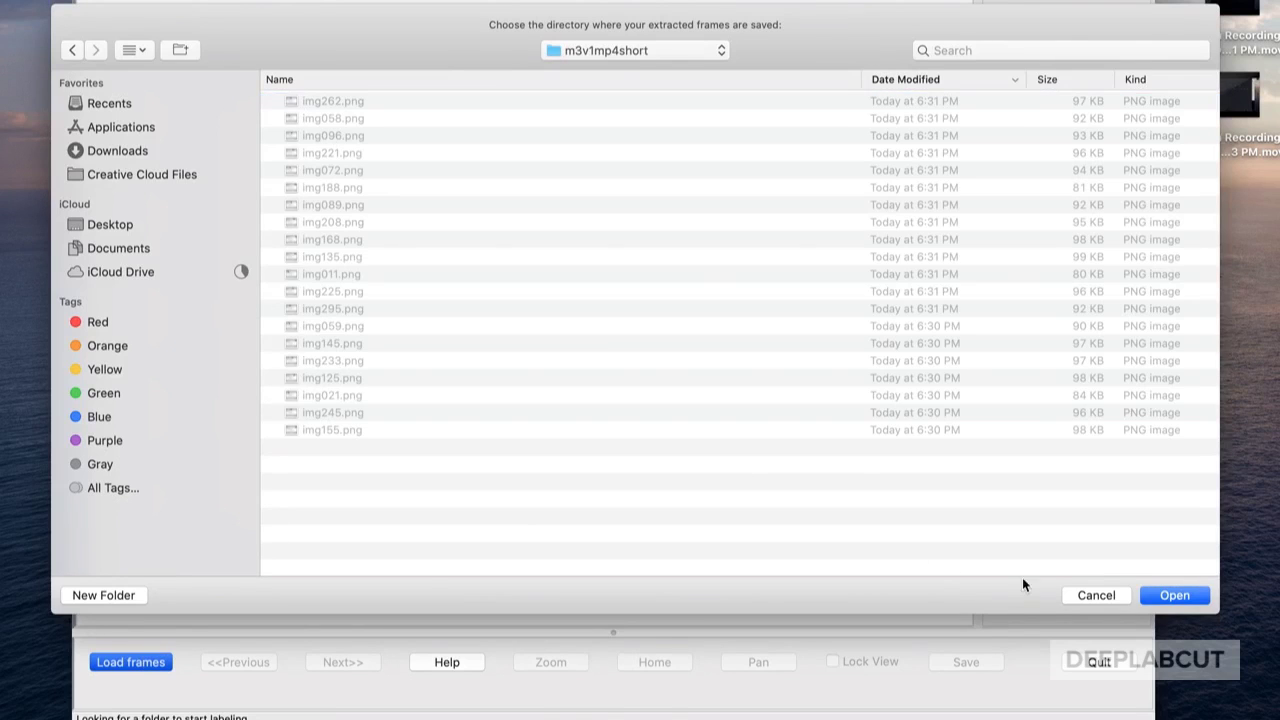
left_click(1175, 595)
right_click(266, 162)
right_click(256, 178)
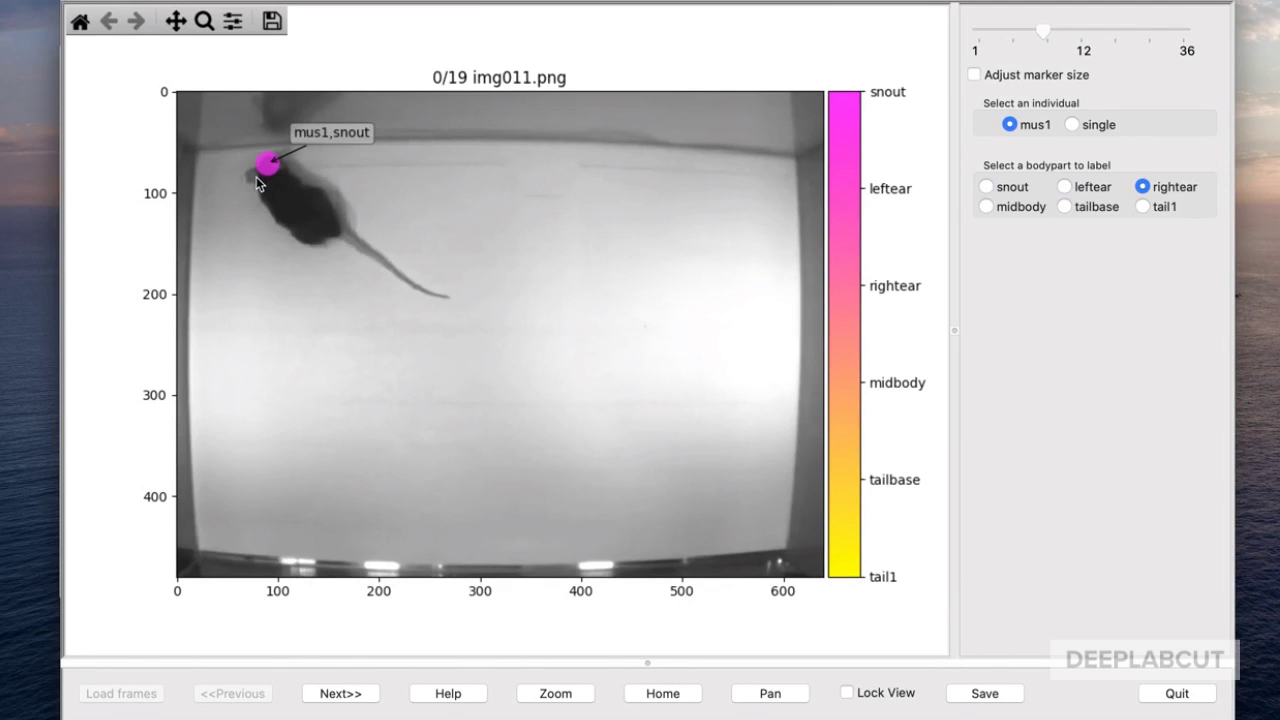
Mark the mouse's right ear and shrink the marker size from 12 to 4.
right_click(278, 170)
left_click(974, 75)
left_click_drag(1040, 38, 997, 33)
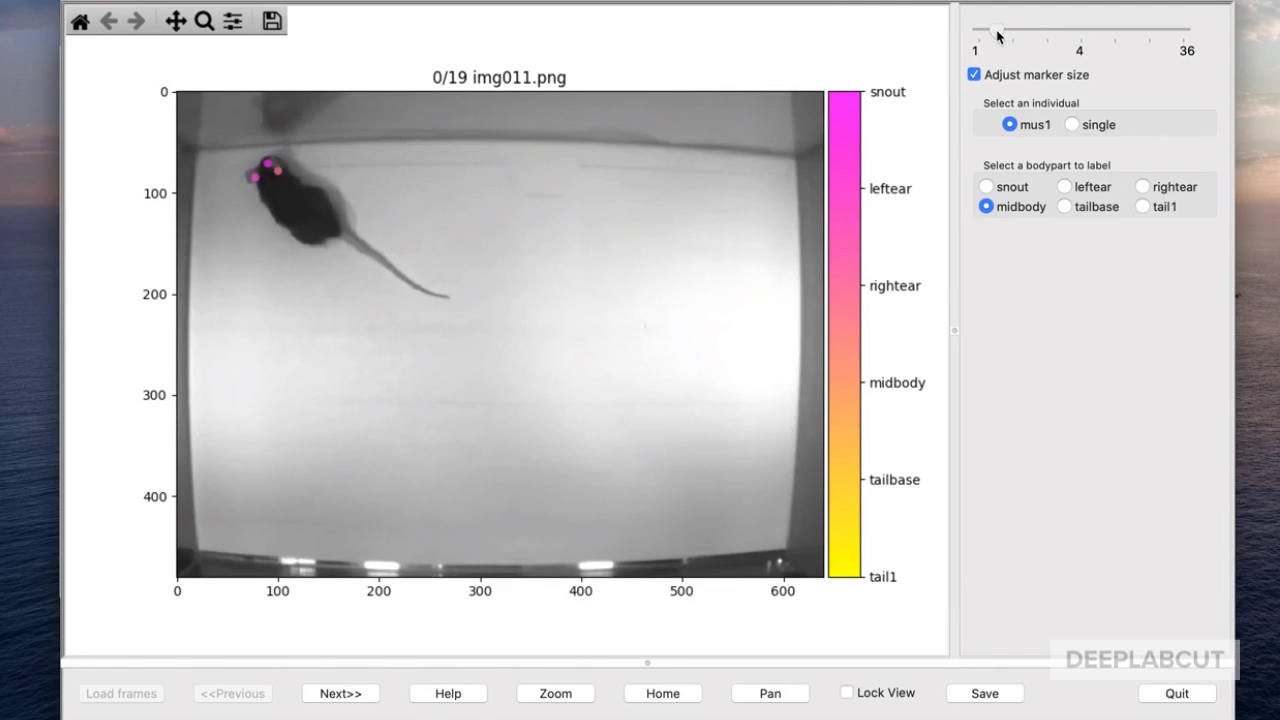
left_click(974, 74)
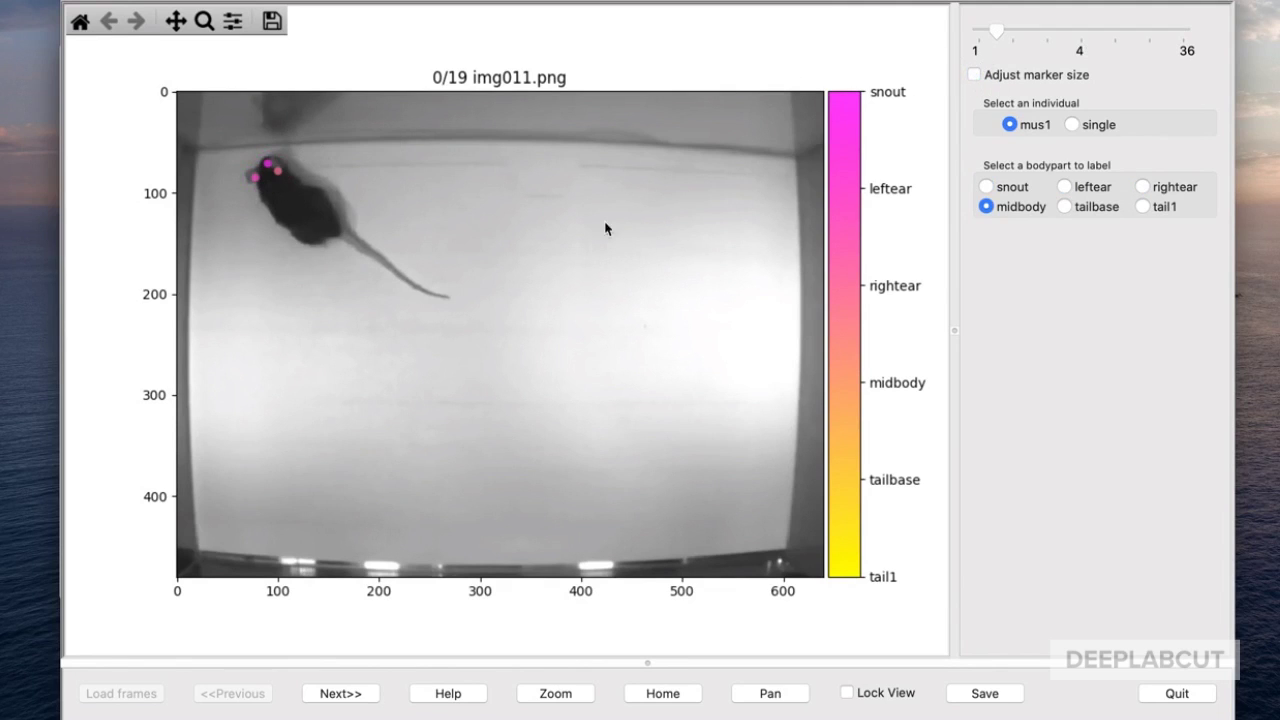
Mark midbody, tail base, tail1 and both top box corners, then advance to img021.
left_click(293, 205)
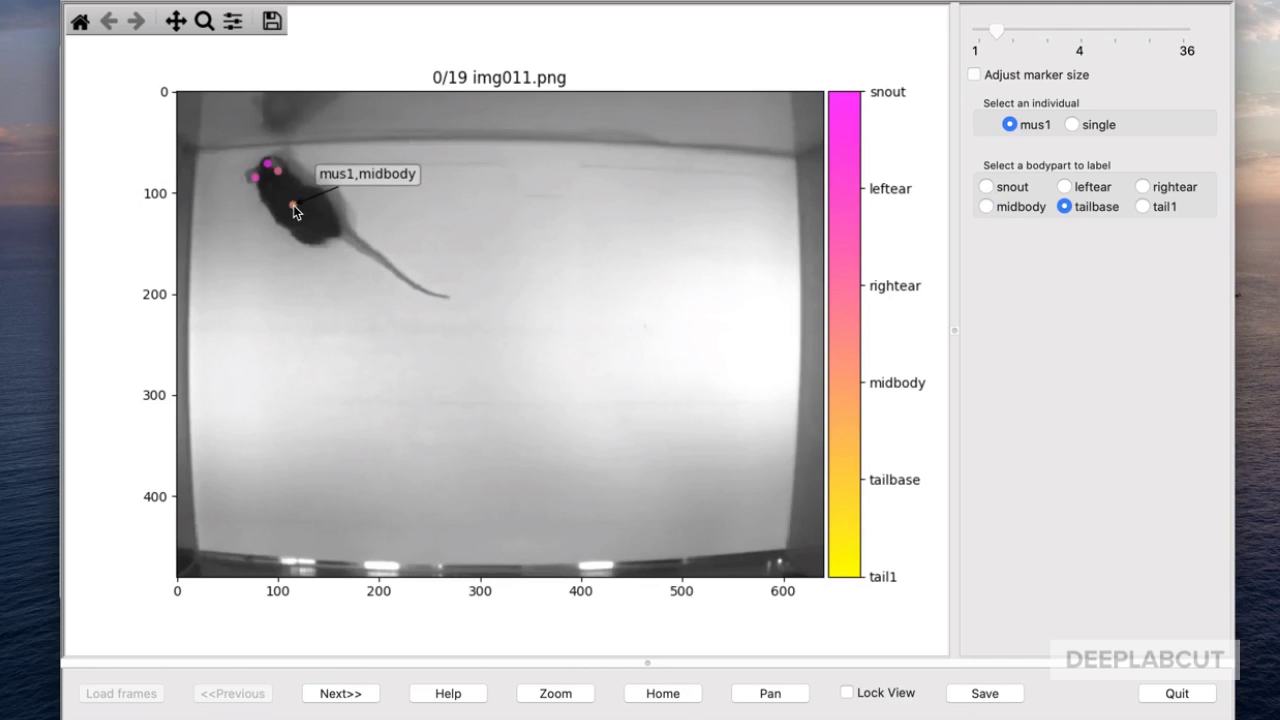
left_click(336, 235)
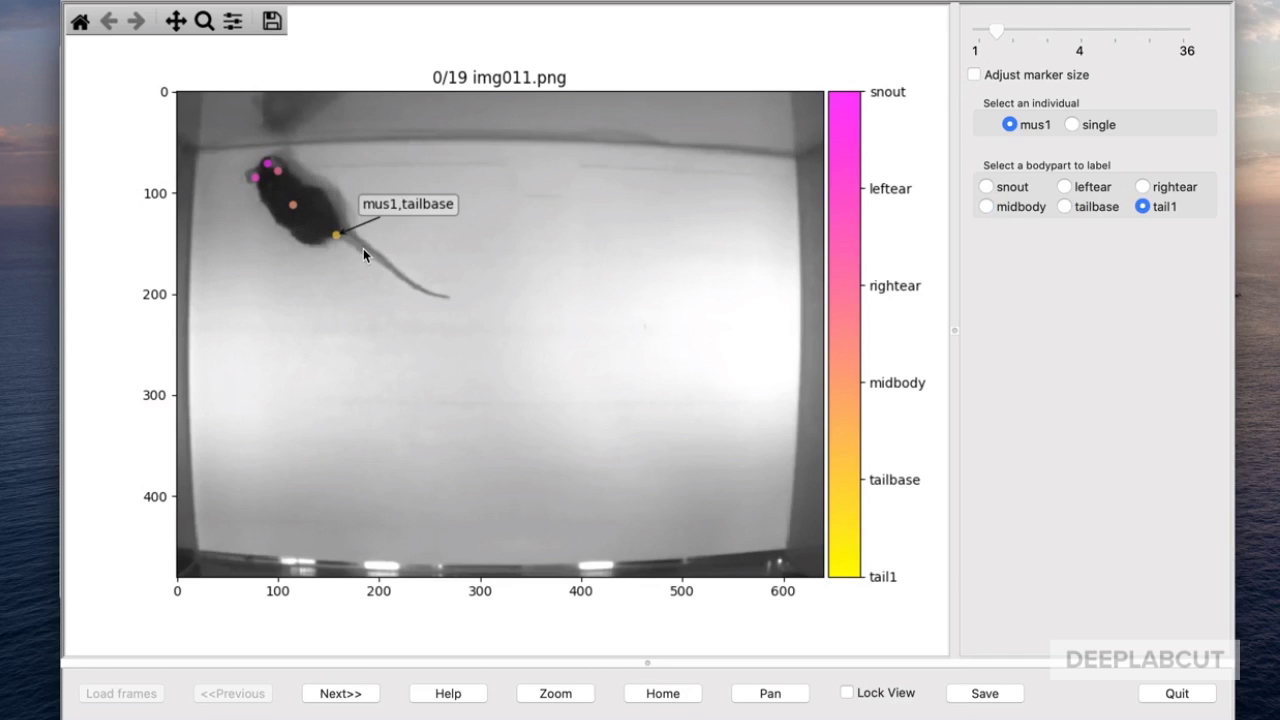
left_click(362, 248)
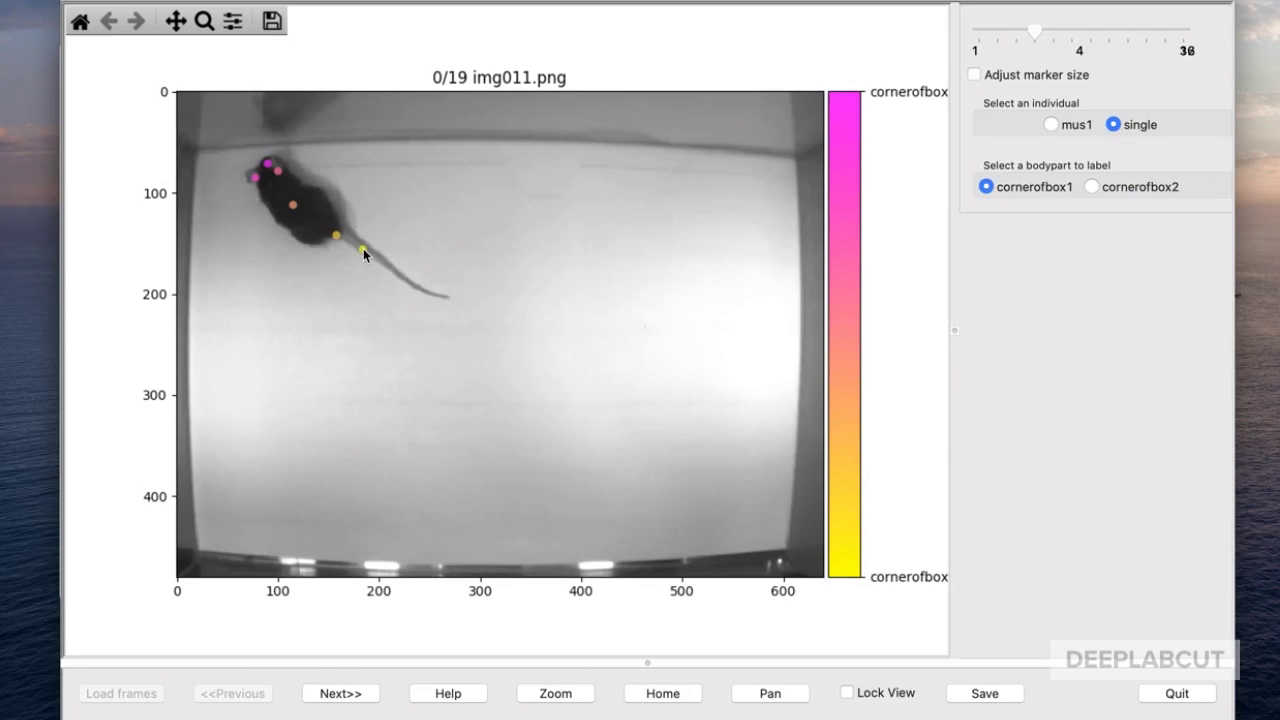
left_click(199, 152)
left_click(795, 157)
key("Right")
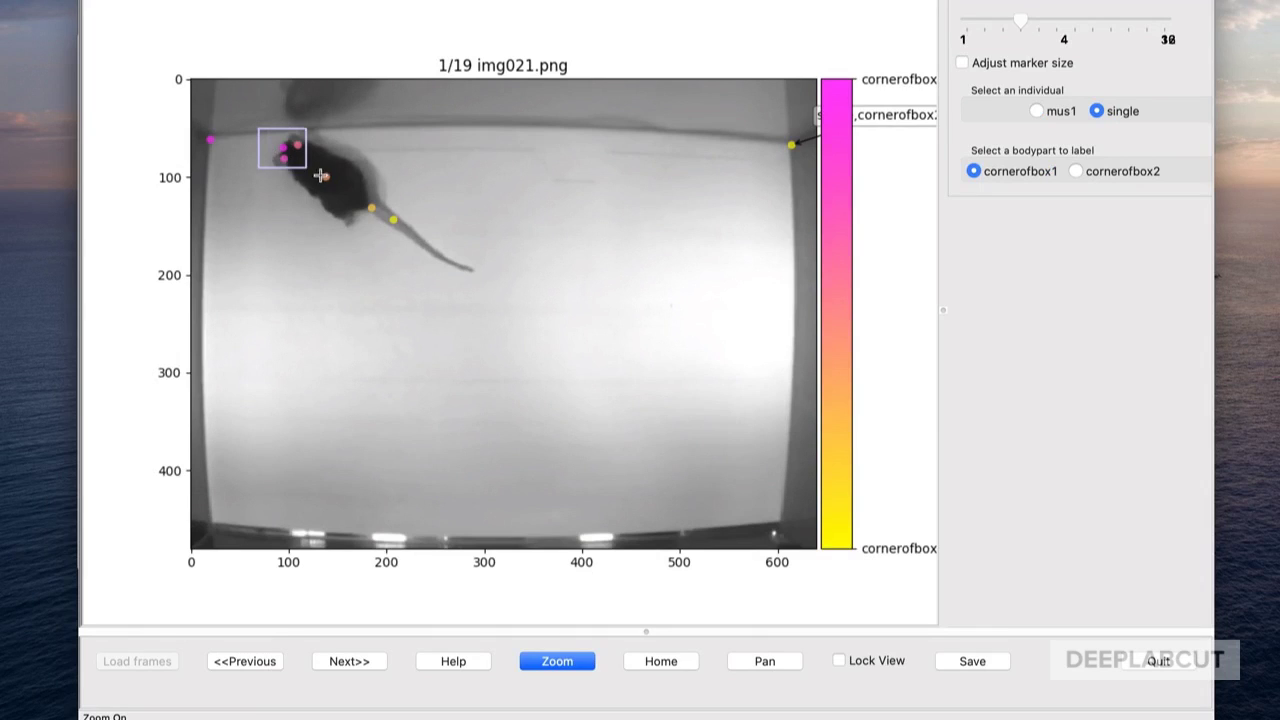
Zoom on the head, move snout and right-ear markers into place, and delete the left-ear marker.
left_click_drag(320, 176, 325, 177)
mouse_move(420, 263)
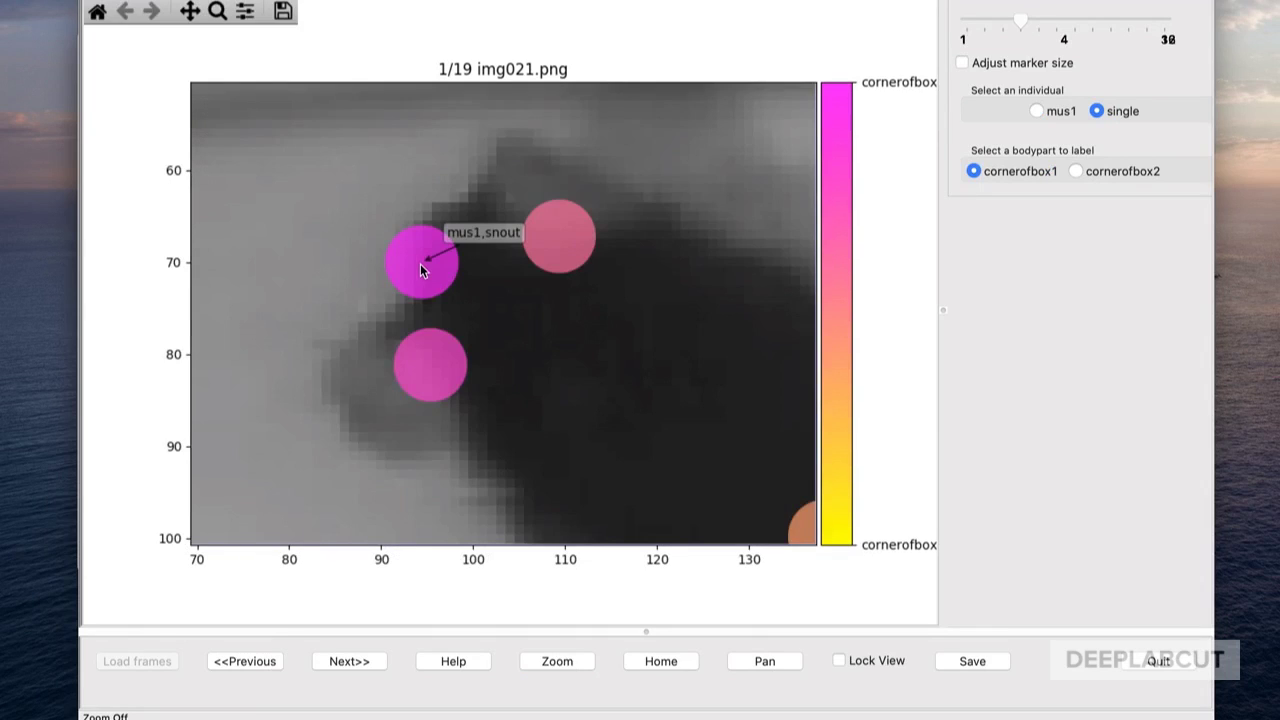
left_click_drag(422, 254, 424, 221)
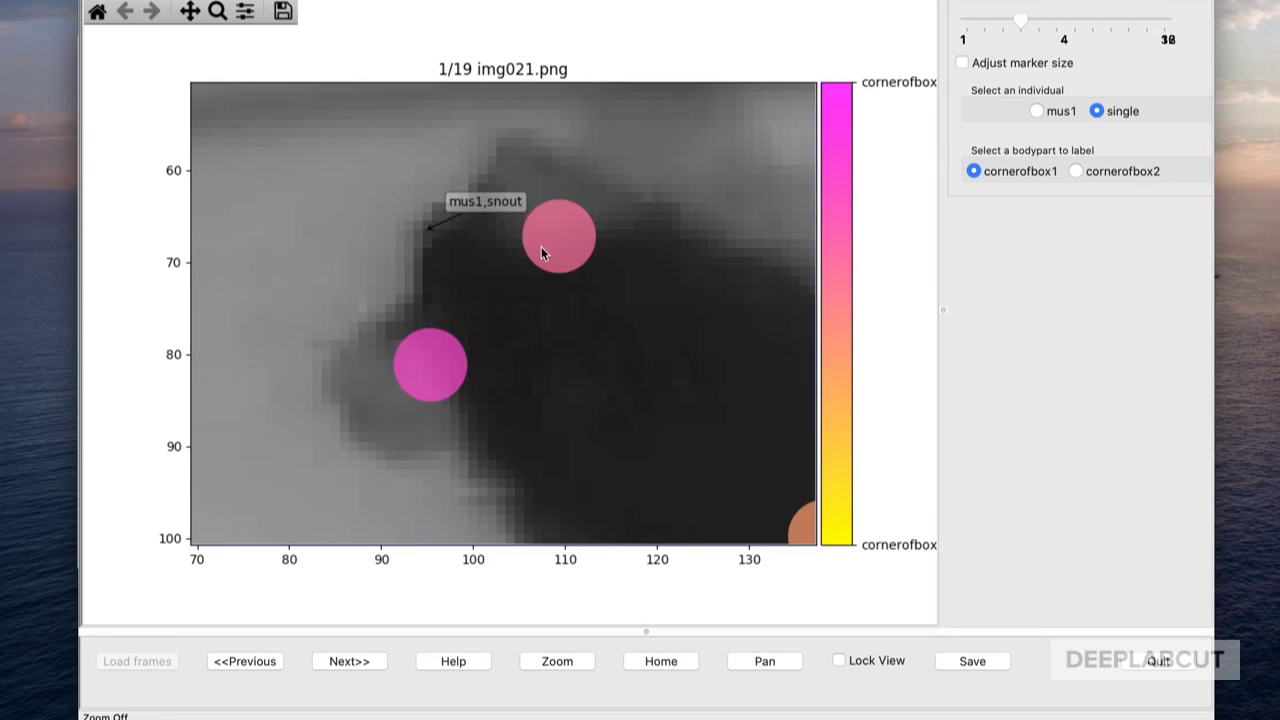
left_click_drag(560, 250, 566, 256)
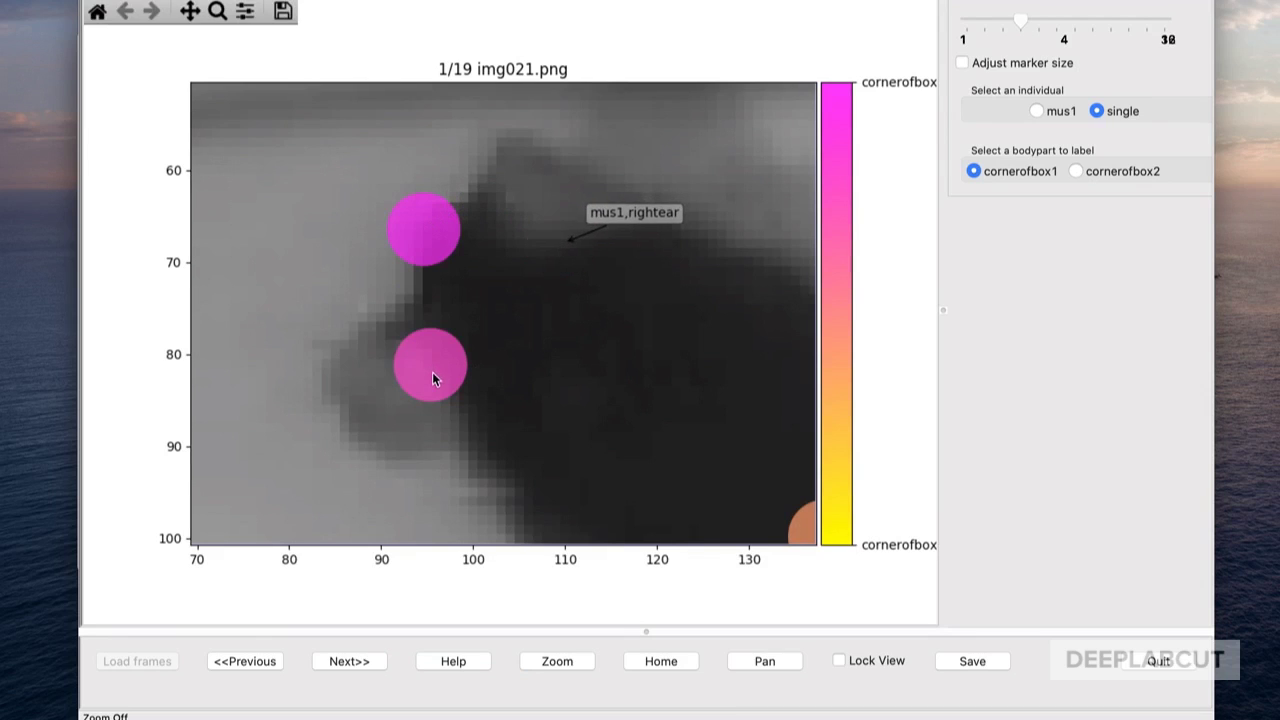
right_click(438, 387)
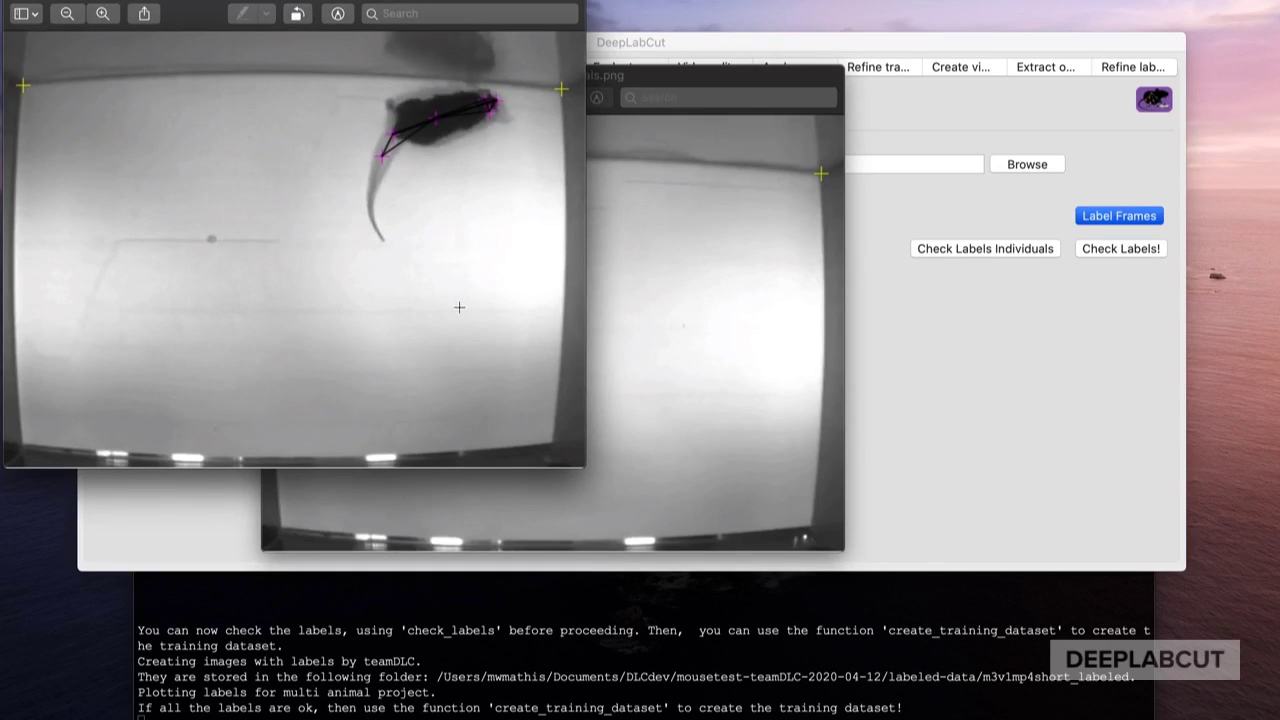
Review the previously plotted labelled images, including img125, and close them.
left_click_drag(415, 7, 803, 134)
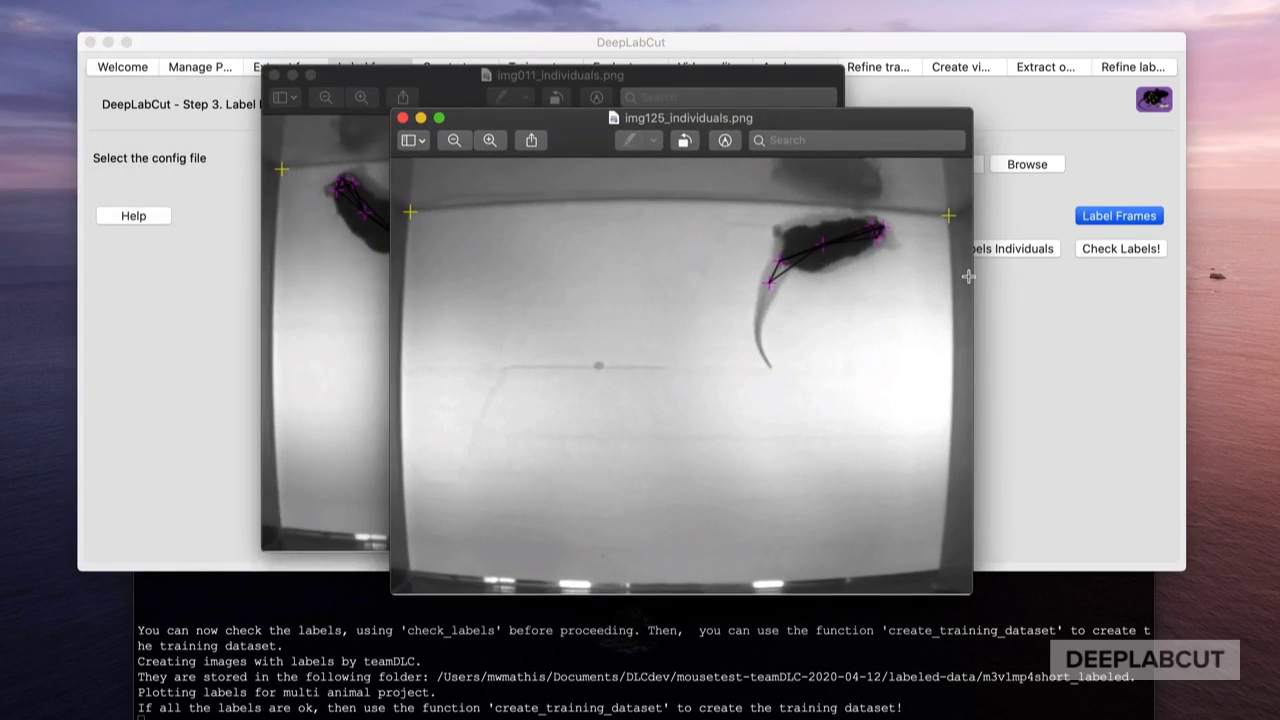
left_click(403, 119)
left_click(280, 76)
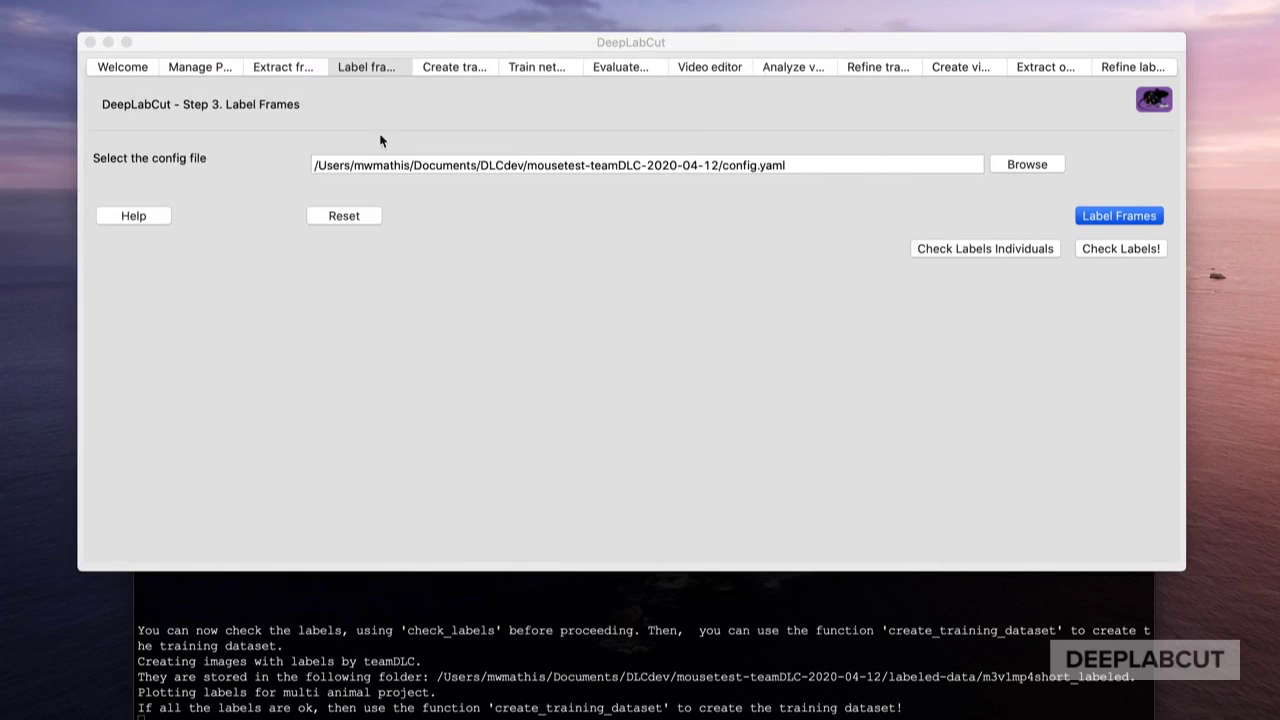
Regenerate the labelled frames with Check Labels and close the img011.png preview.
left_click(1126, 252)
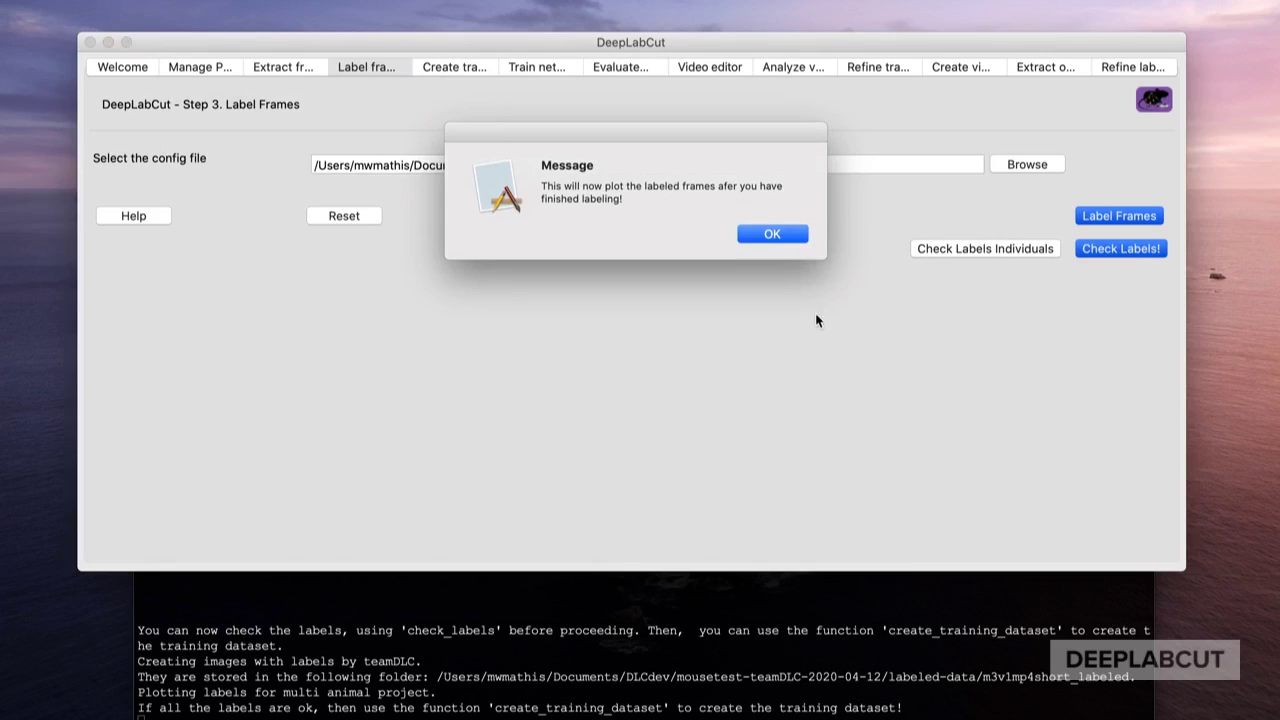
left_click(789, 233)
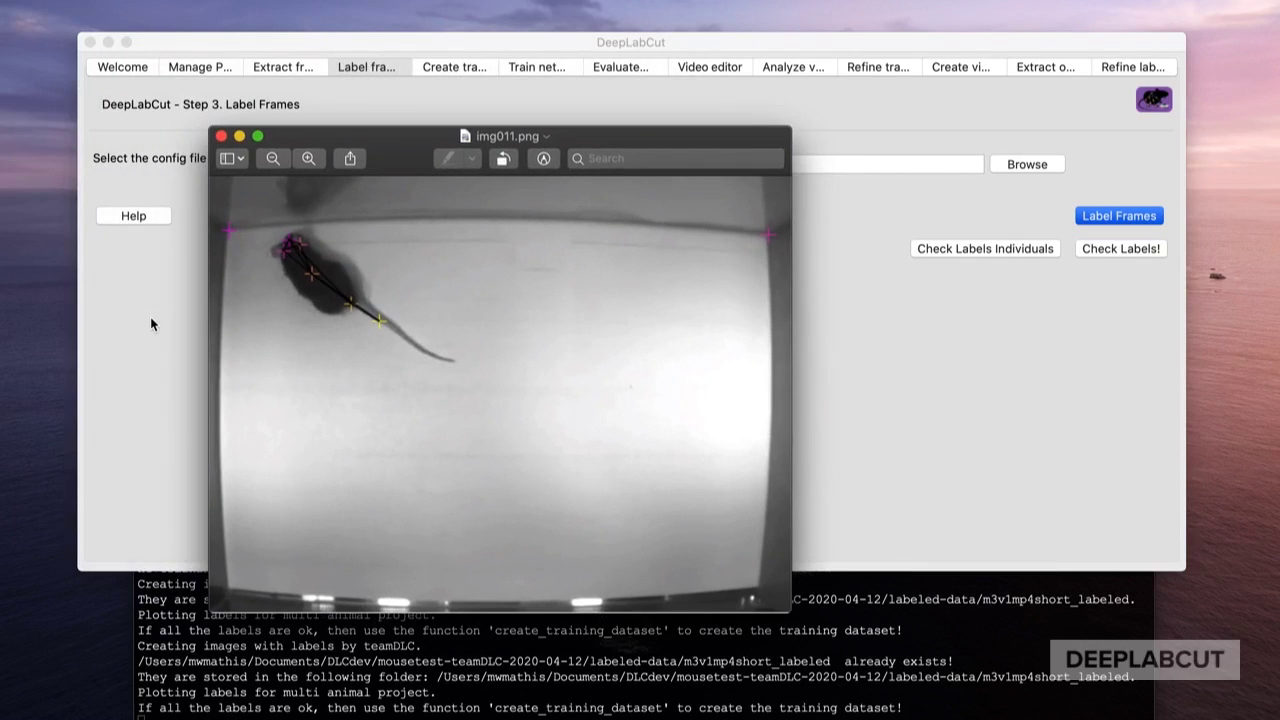
key("super+w")
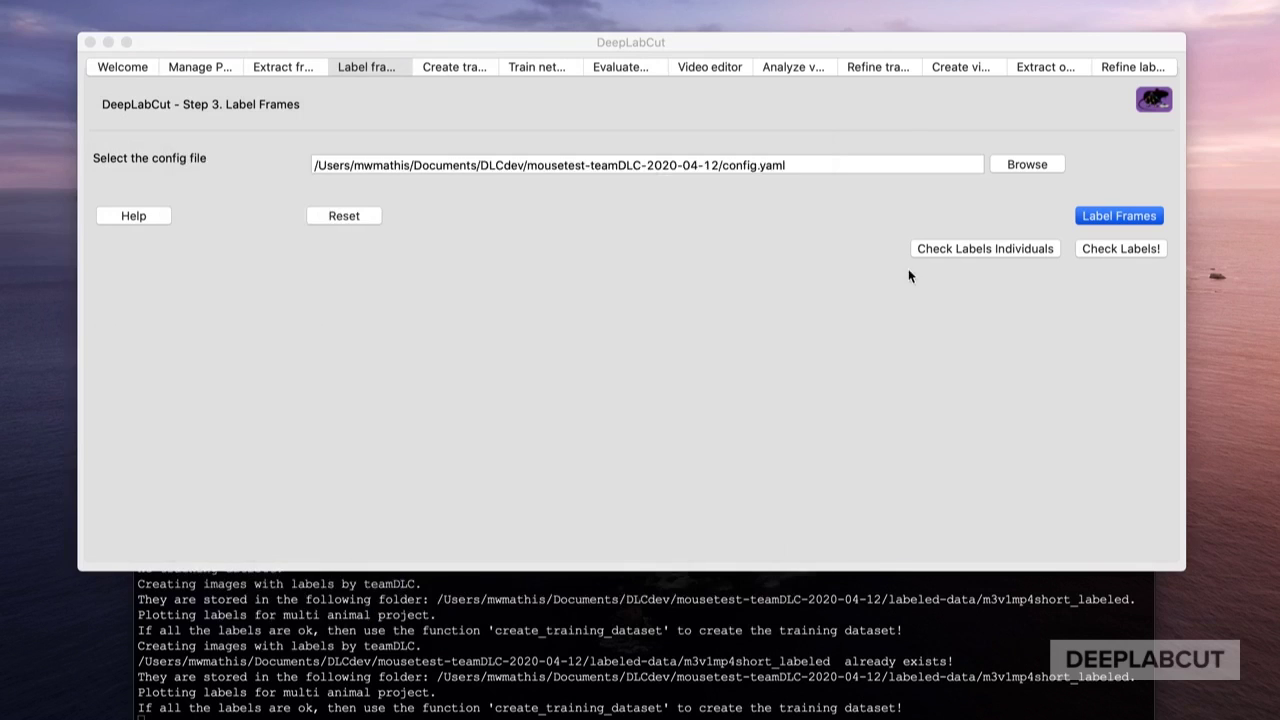
Create the training dataset with shuffle 1 and trainingset index 0.
left_click(468, 68)
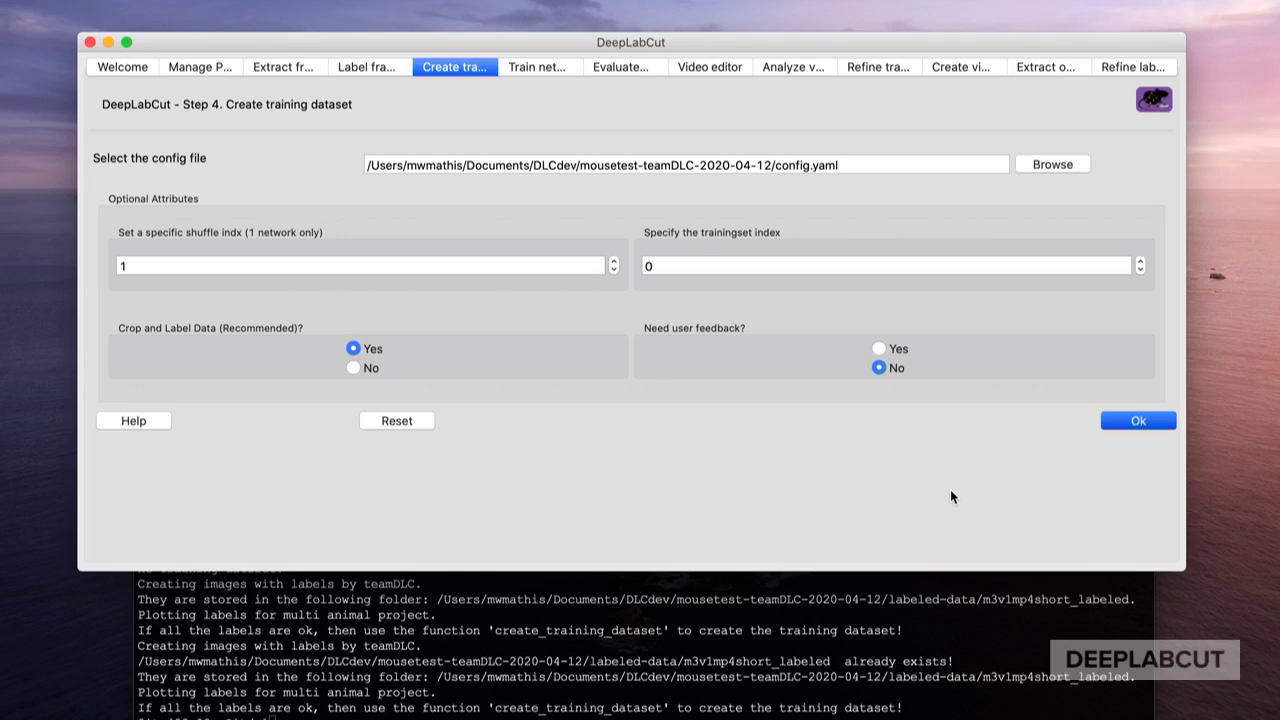
left_click(538, 67)
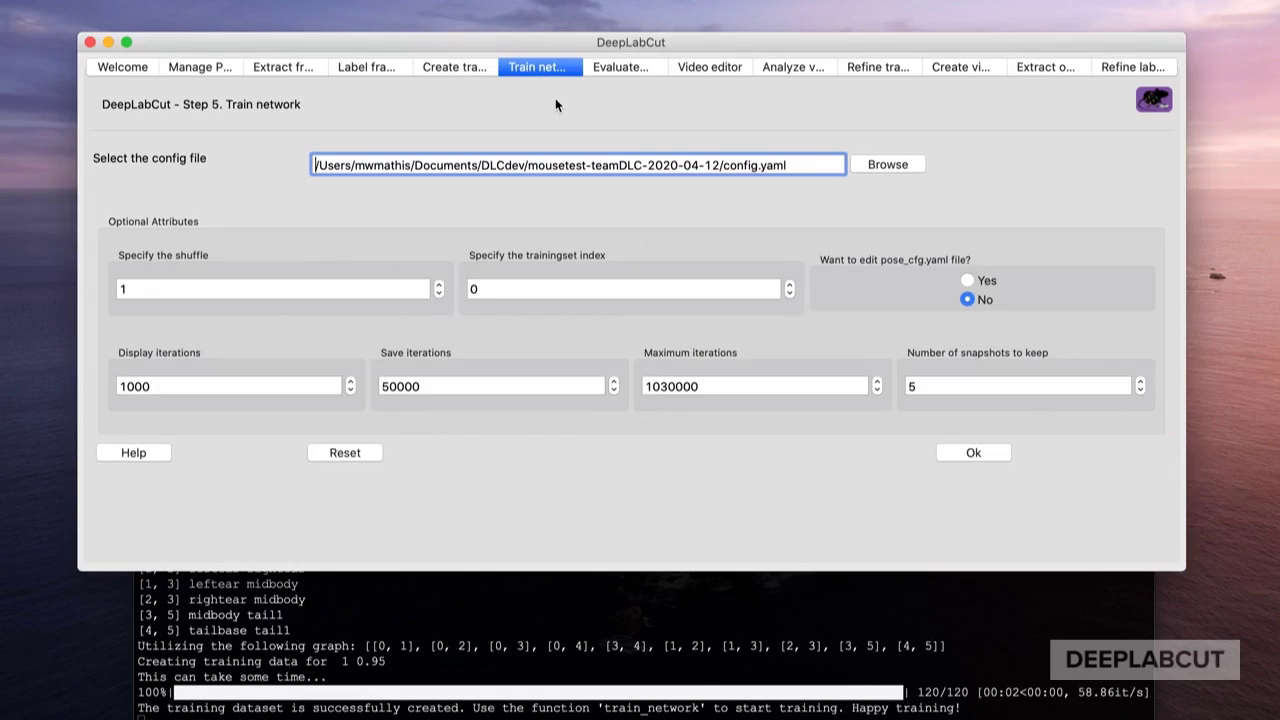
Set display iterations to 10, save iterations to 50, and maximum iterations to 200.
left_click(217, 386)
key("BackSpace")
key("BackSpace")
left_click(421, 390)
left_click_drag(421, 390, 398, 393)
key("BackSpace")
double_click(716, 391)
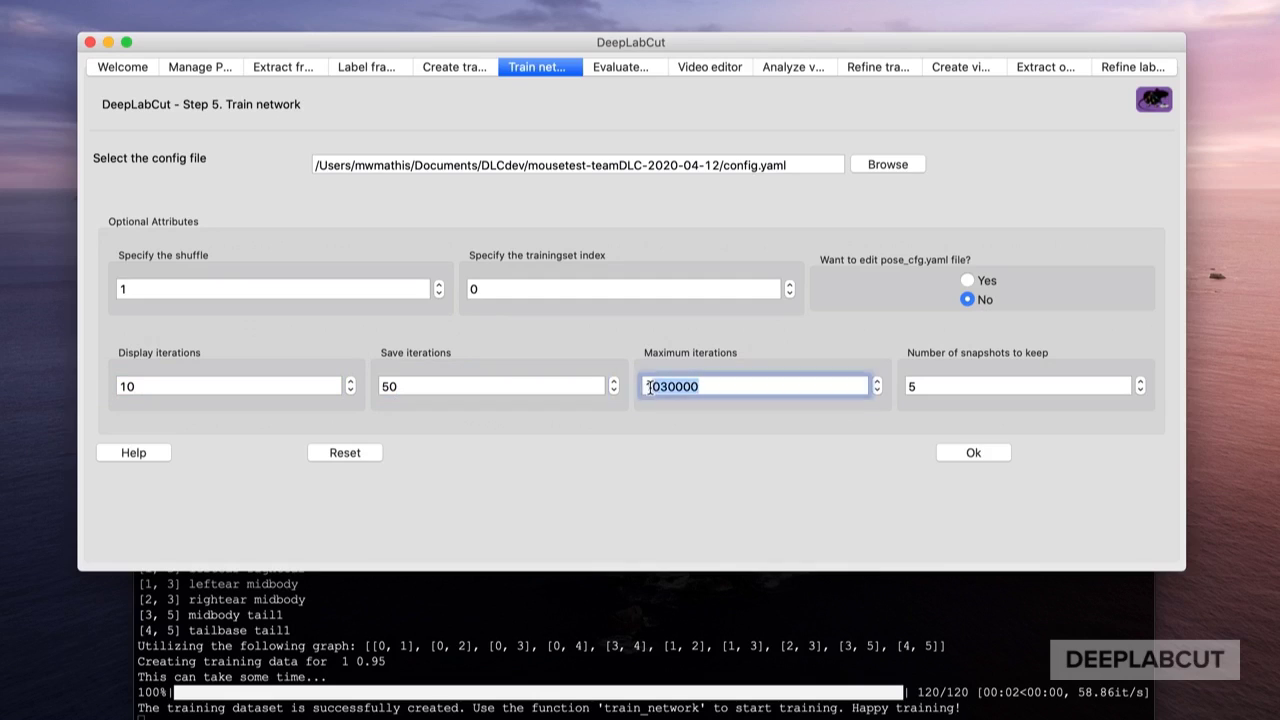
key("BackSpace")
type("500")
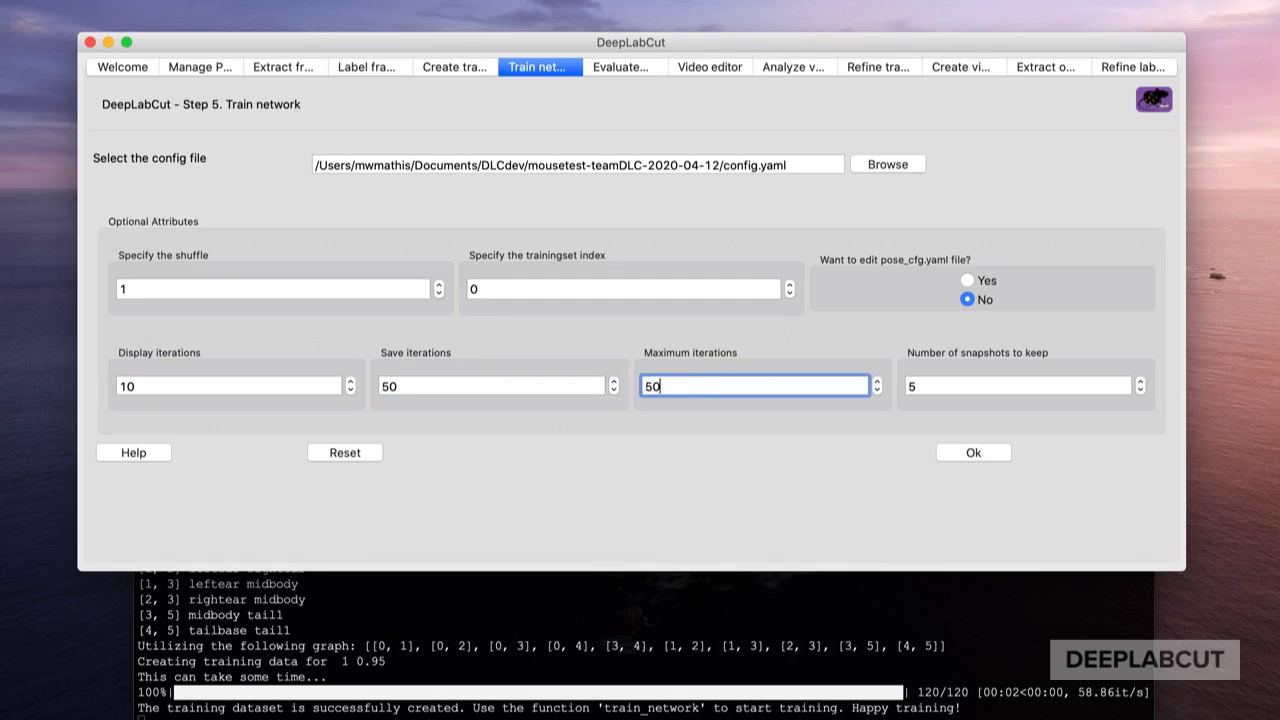
key("BackSpace")
key("BackSpace")
key("BackSpace")
type("200")
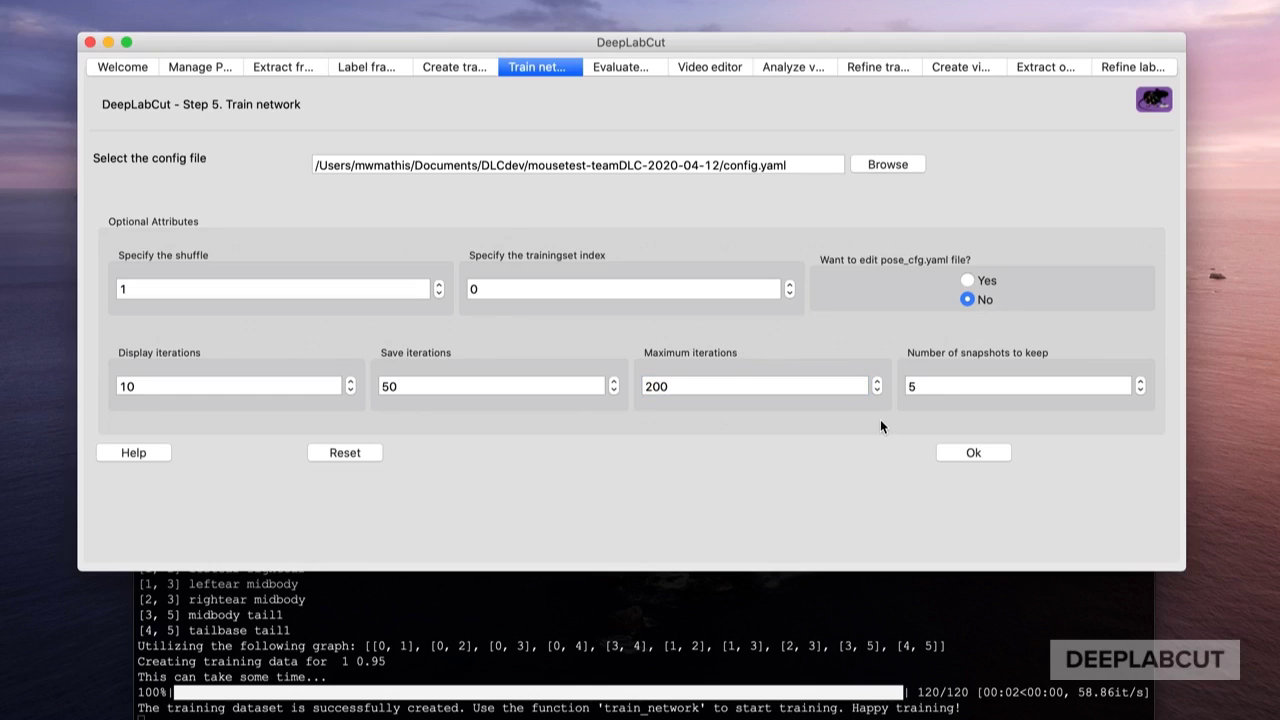
Train the network for the 200 iterations until the run finishes.
left_click(975, 453)
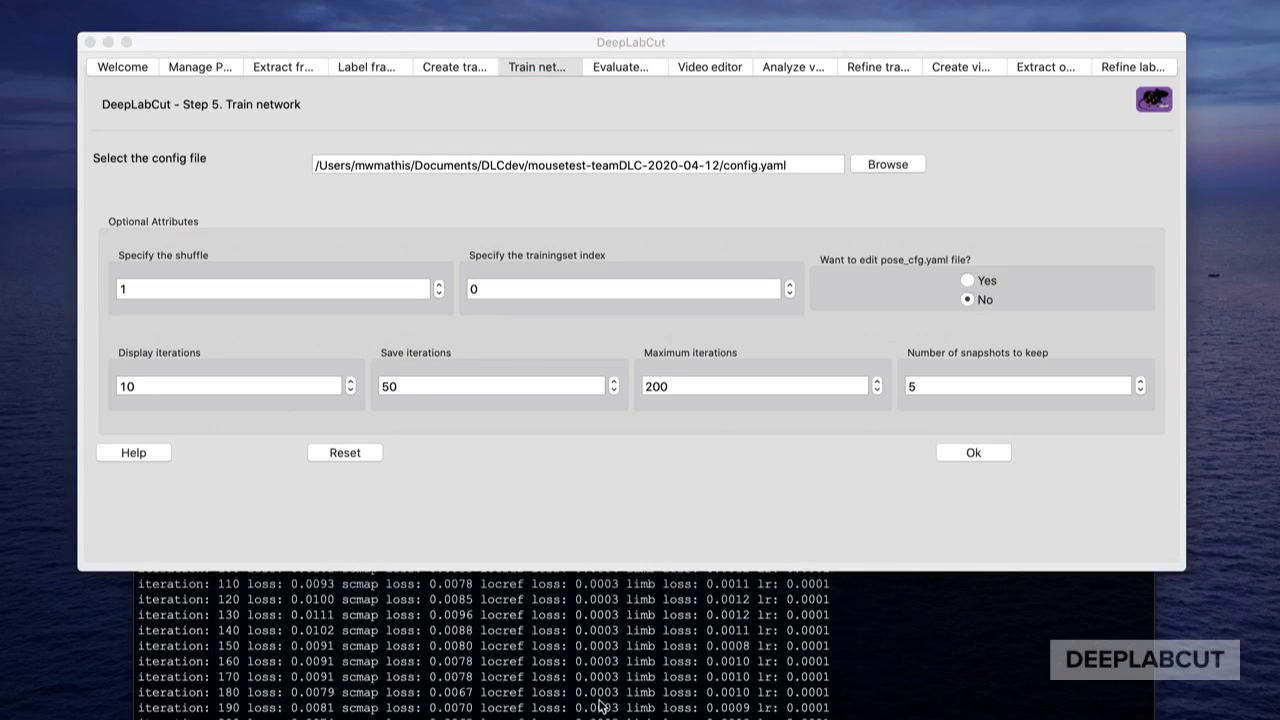
key("ctrl+c")
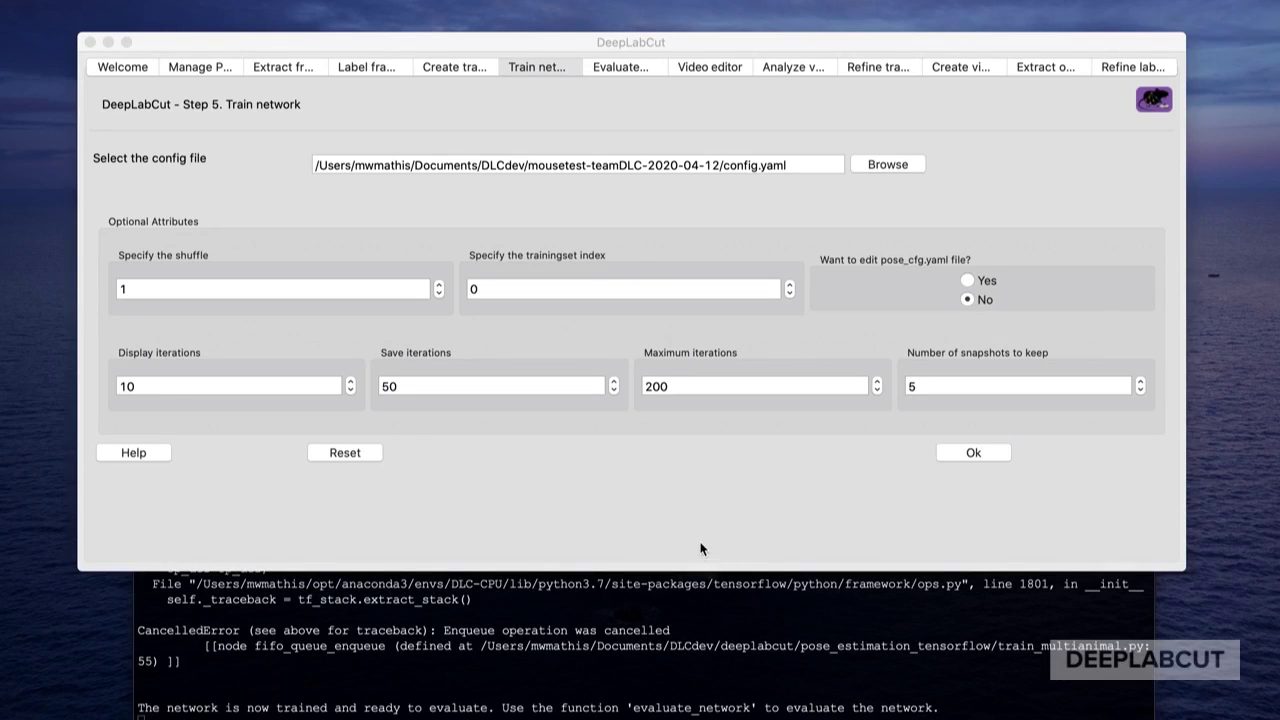
left_click(621, 66)
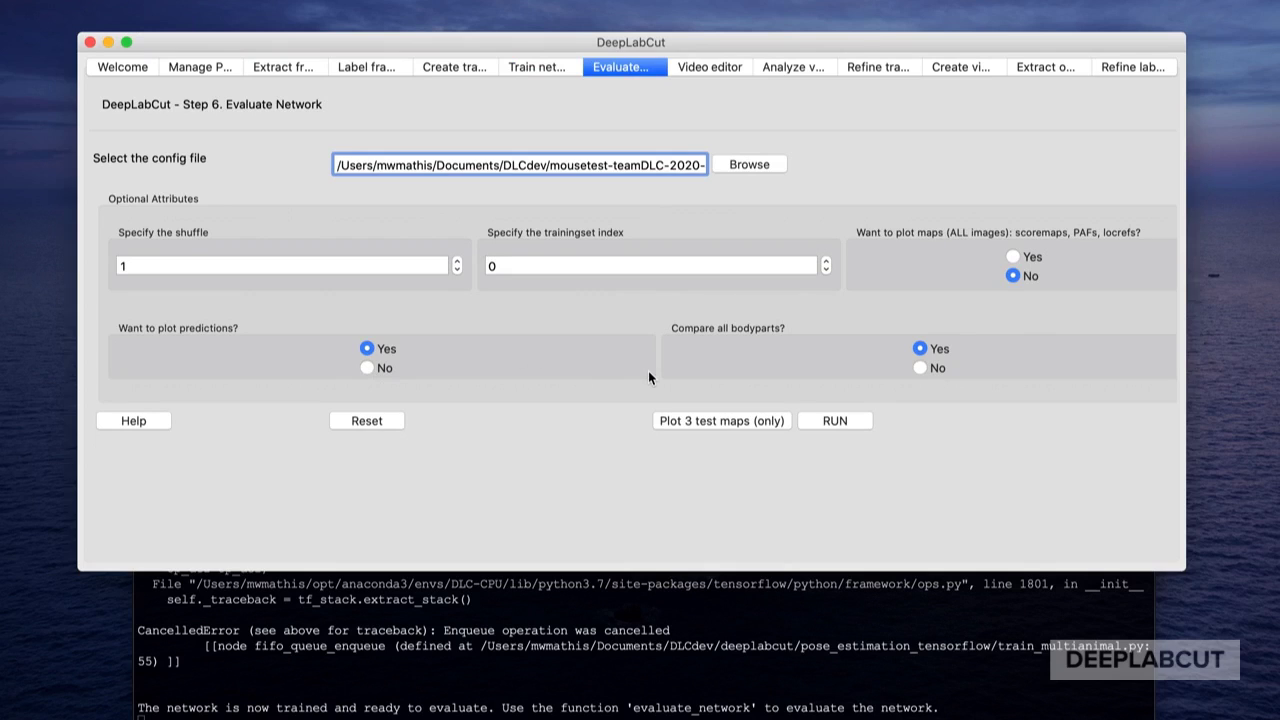
Evaluate the shuffle 1 network and inspect the resulting scoremap image in Preview.
left_click(829, 421)
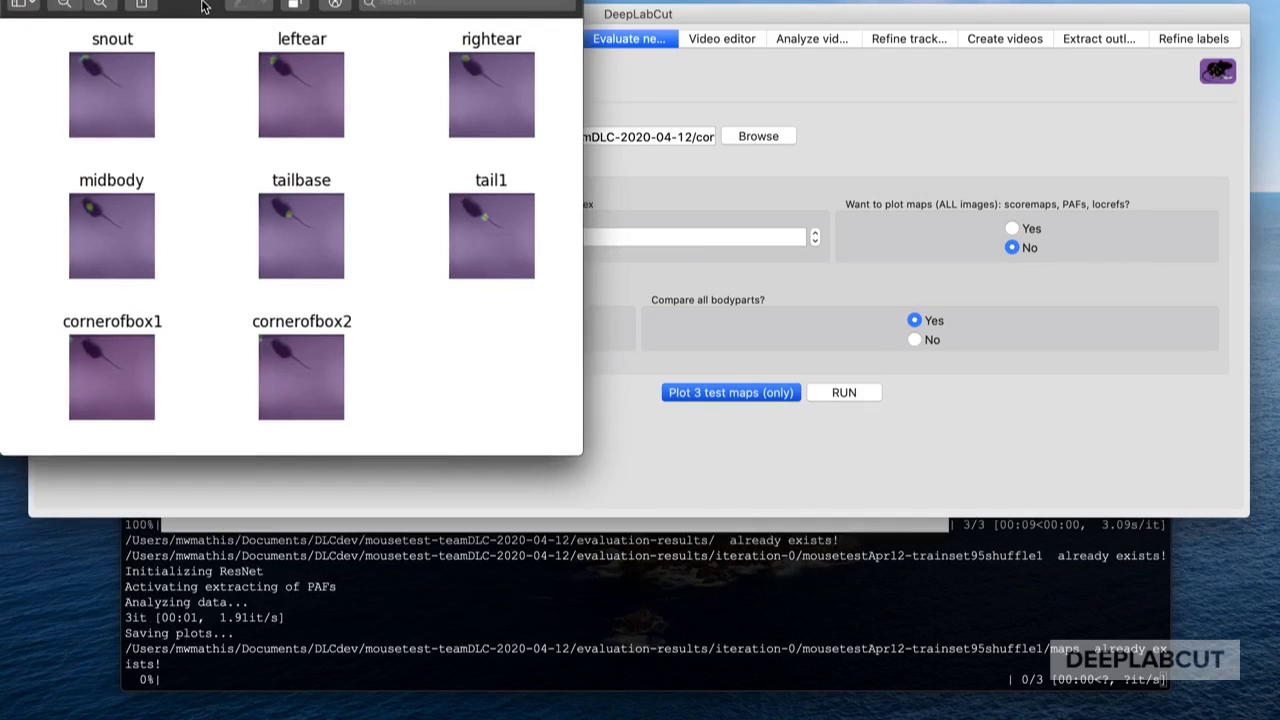
left_click_drag(203, 7, 371, 188)
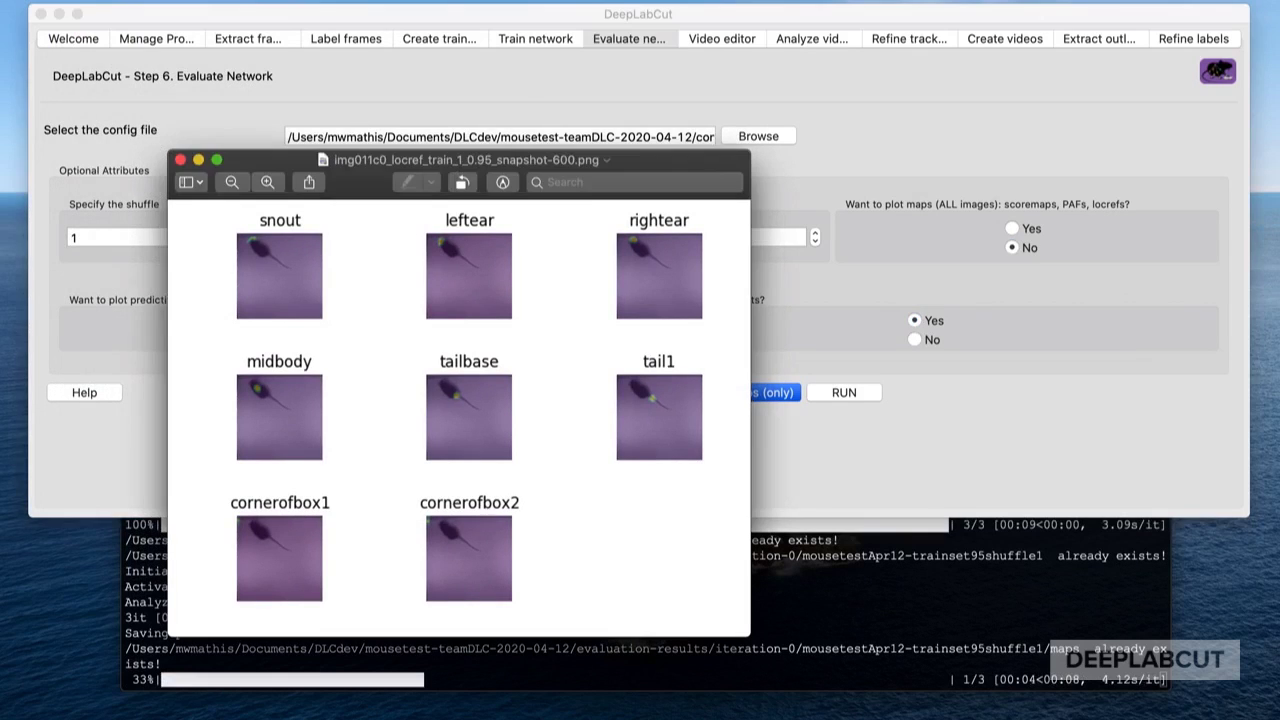
left_click_drag(219, 7, 536, 186)
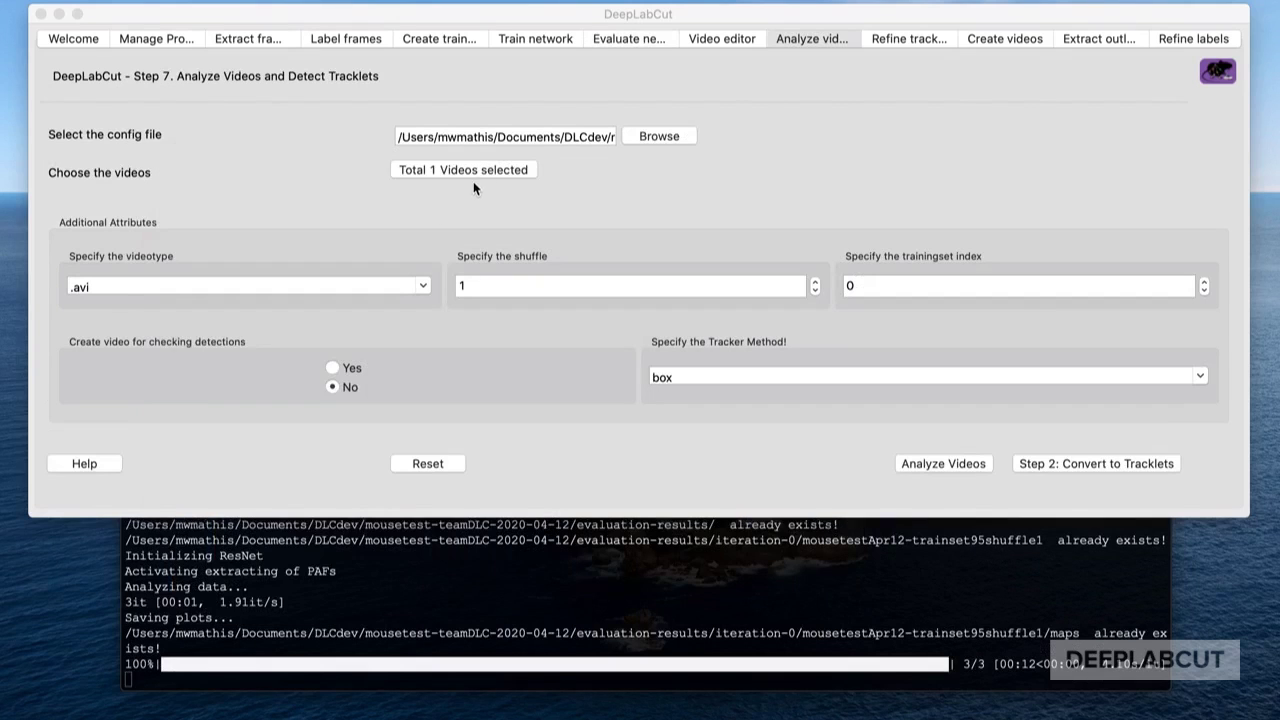
Analyze the .mp4 video with a detection-check video, then convert detections to tracklets.
left_click(420, 288)
left_click(390, 329)
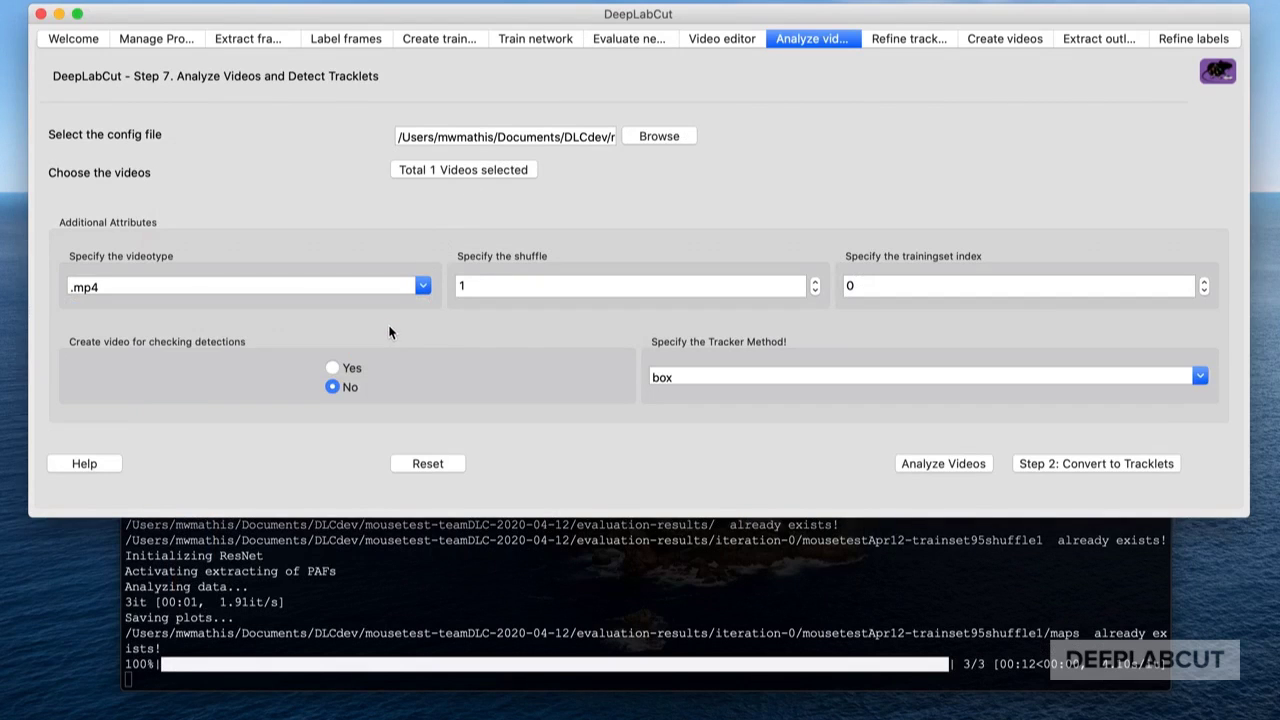
left_click(333, 368)
left_click(964, 466)
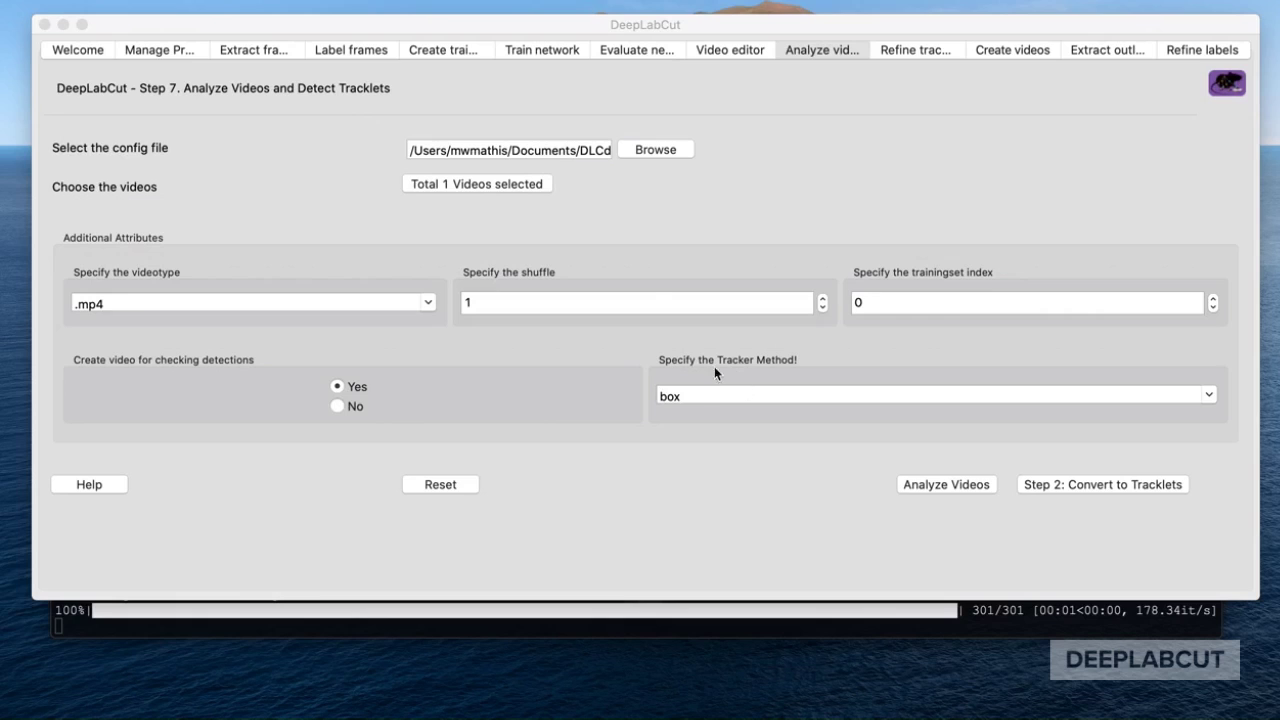
left_click(1075, 485)
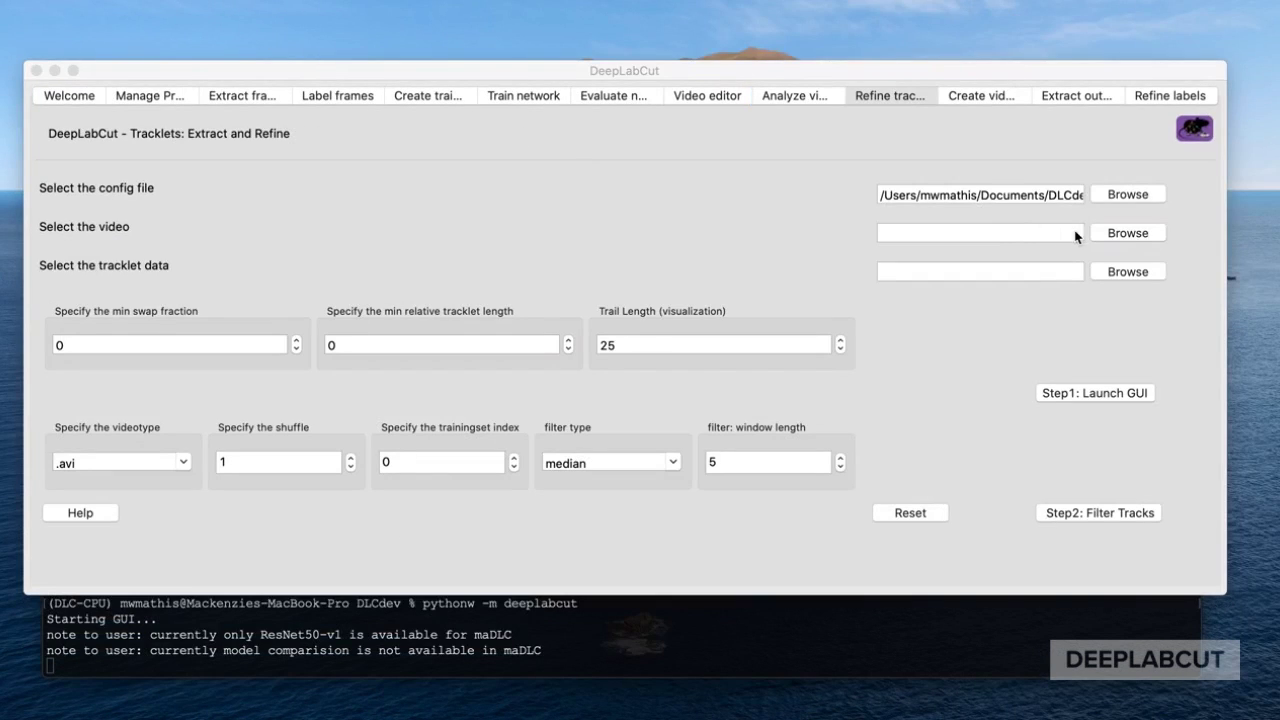
Load the video and tracklet data into the refinement viewer and scrub through the frames.
left_click(1112, 233)
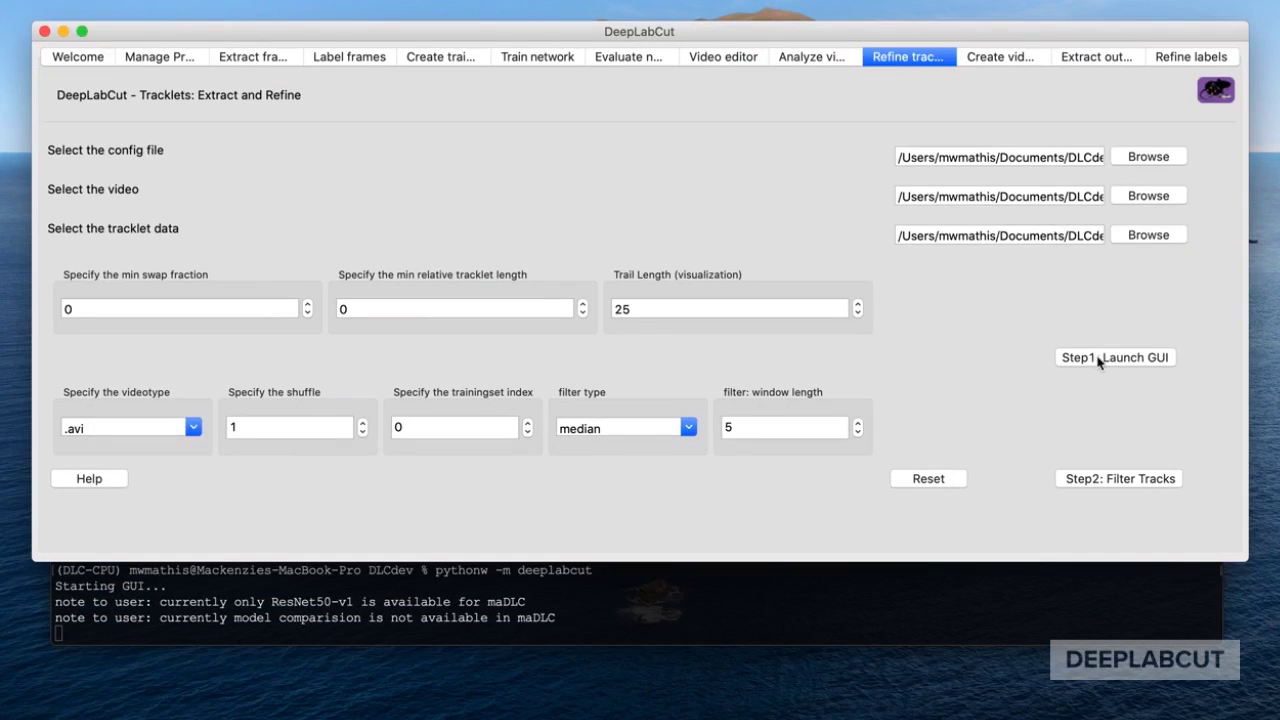
left_click(1083, 397)
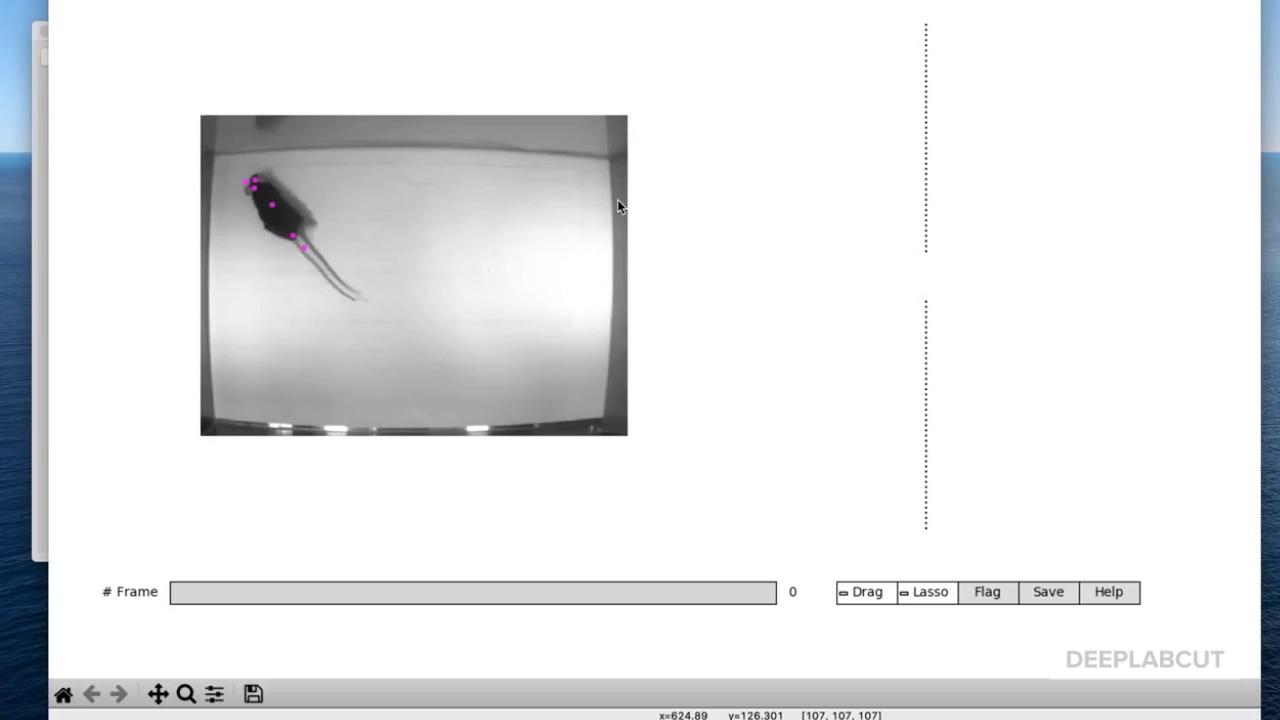
left_click_drag(197, 600, 529, 612)
left_click_drag(433, 616, 198, 612)
Plot a keypoint's x/y traces and advance the video to about frame 31.
left_click(315, 203)
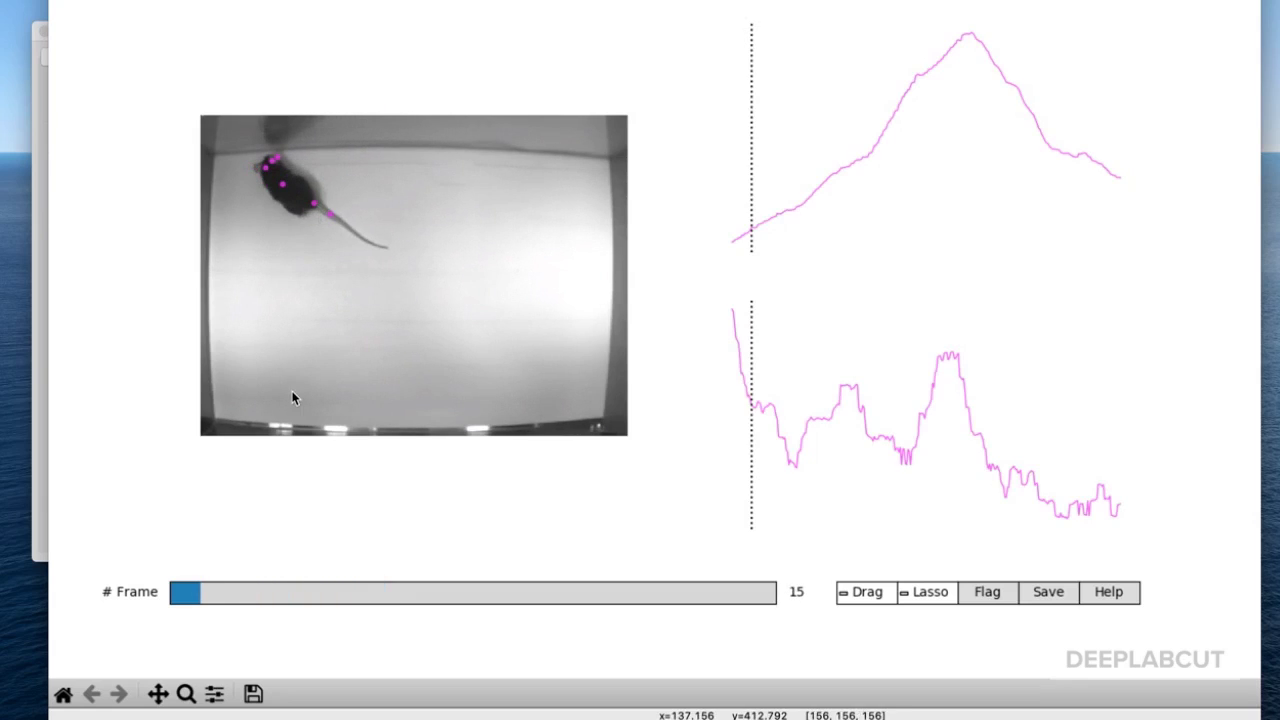
left_click_drag(214, 597, 393, 601)
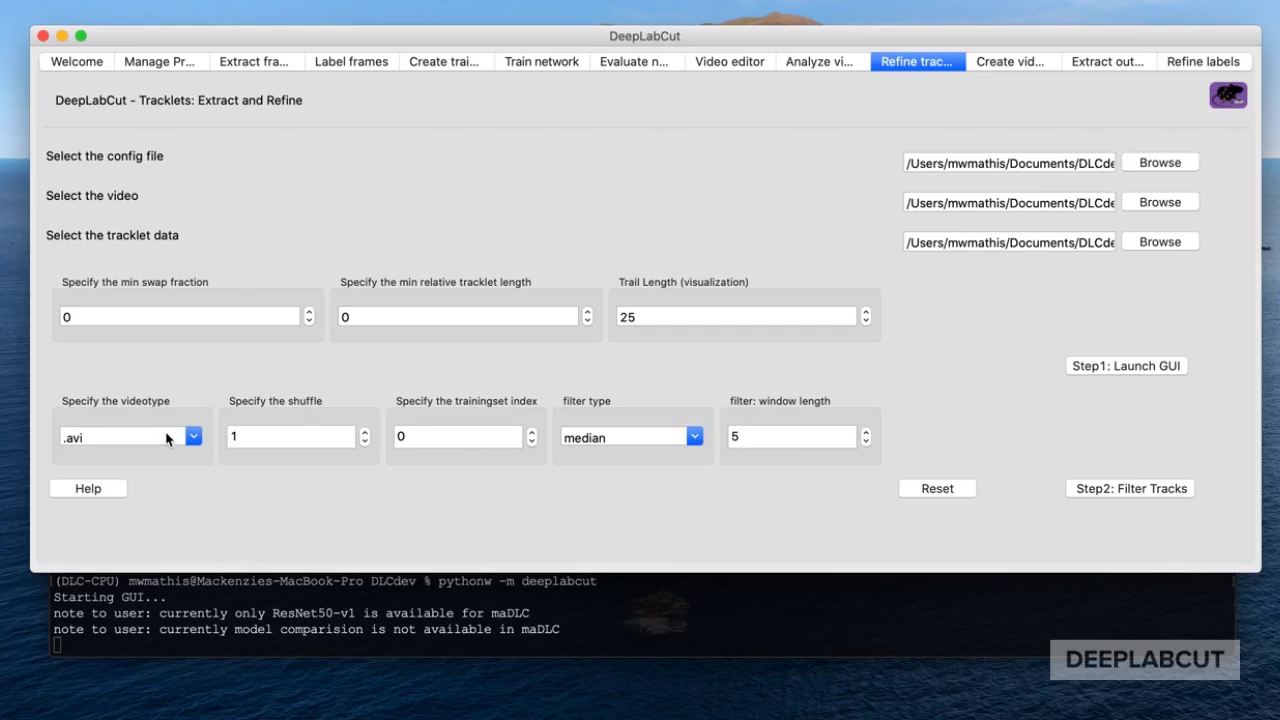
left_click(192, 438)
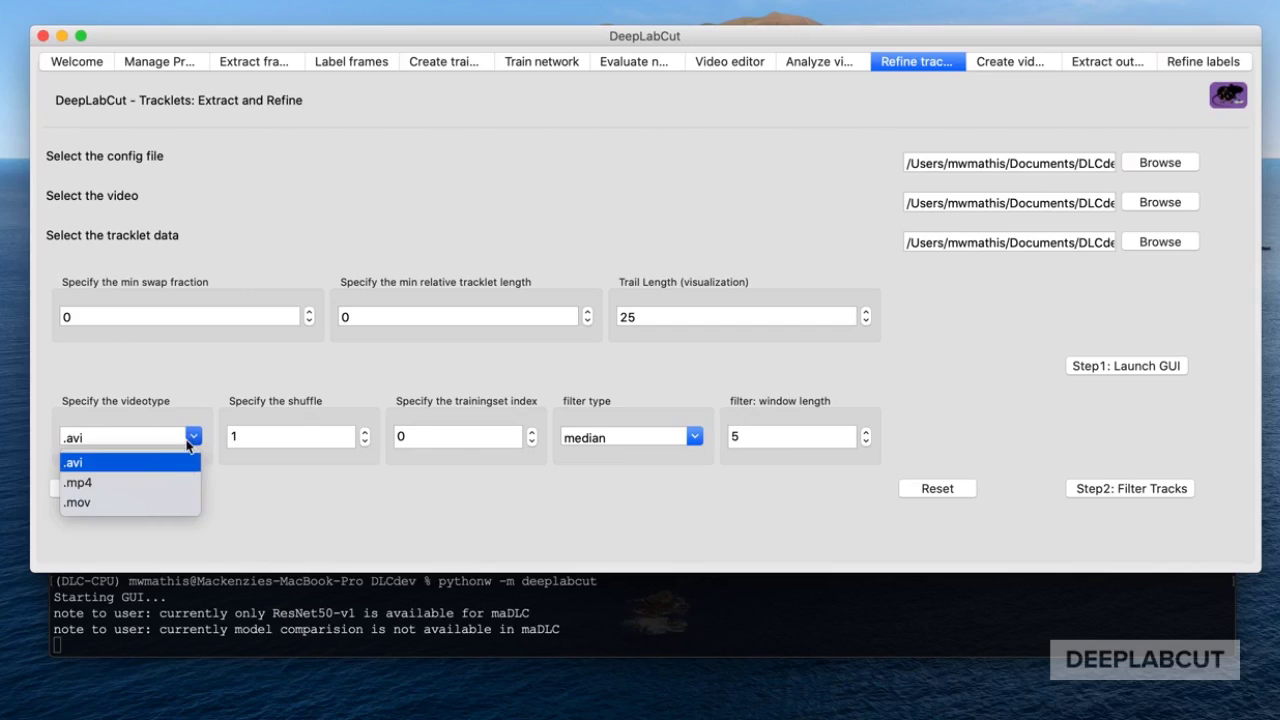
Median-filter the .mp4 tracks and open the _filtered.h5 tracklet file in the refinement viewer.
left_click(160, 484)
left_click(1097, 494)
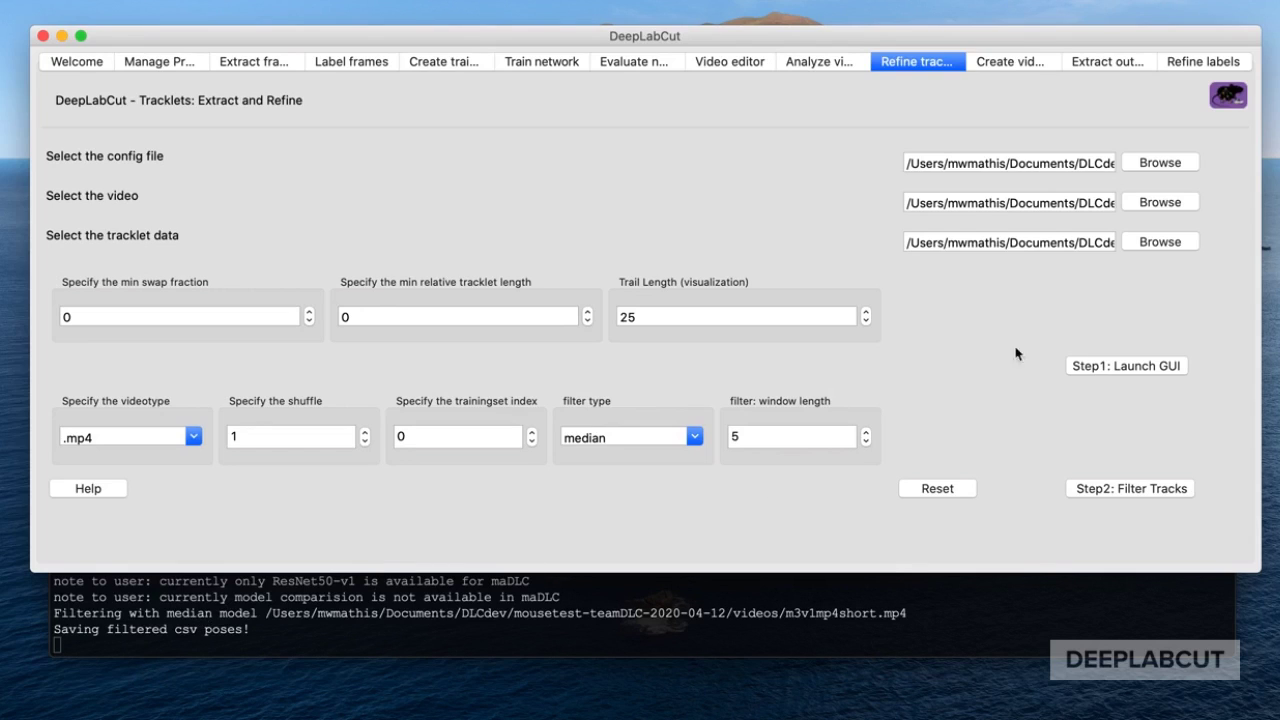
left_click(1146, 245)
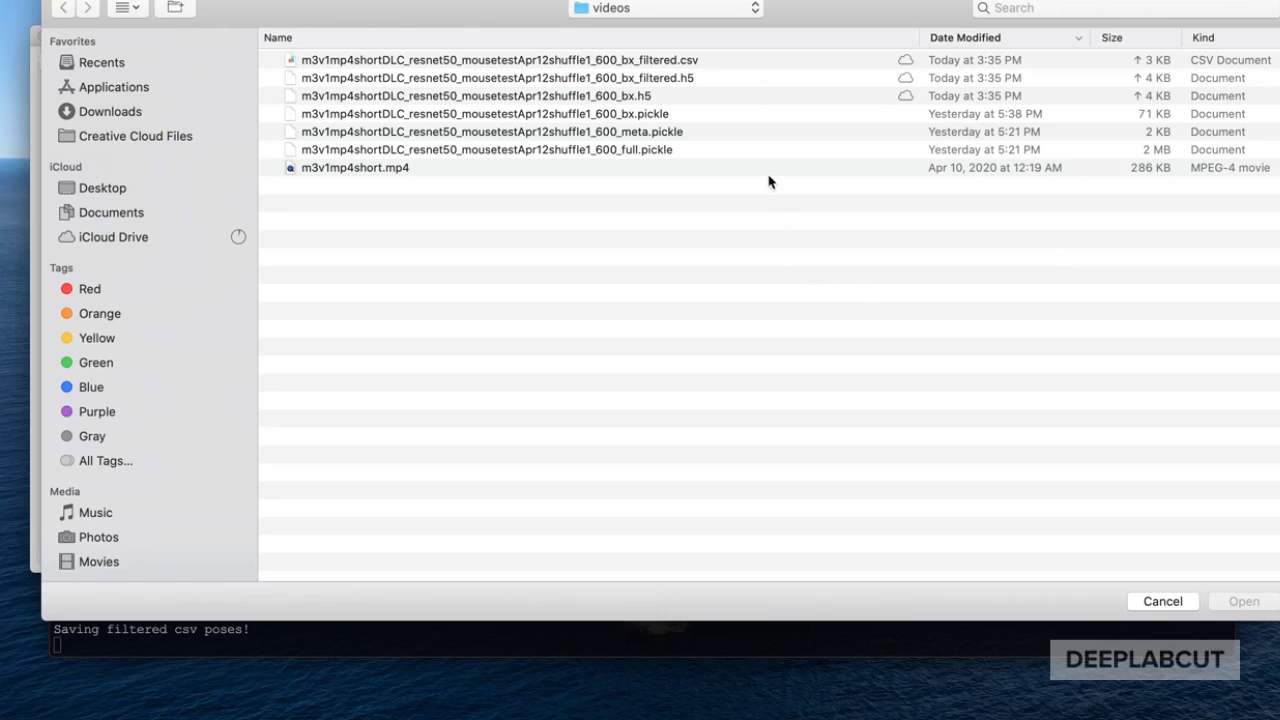
left_click(685, 80)
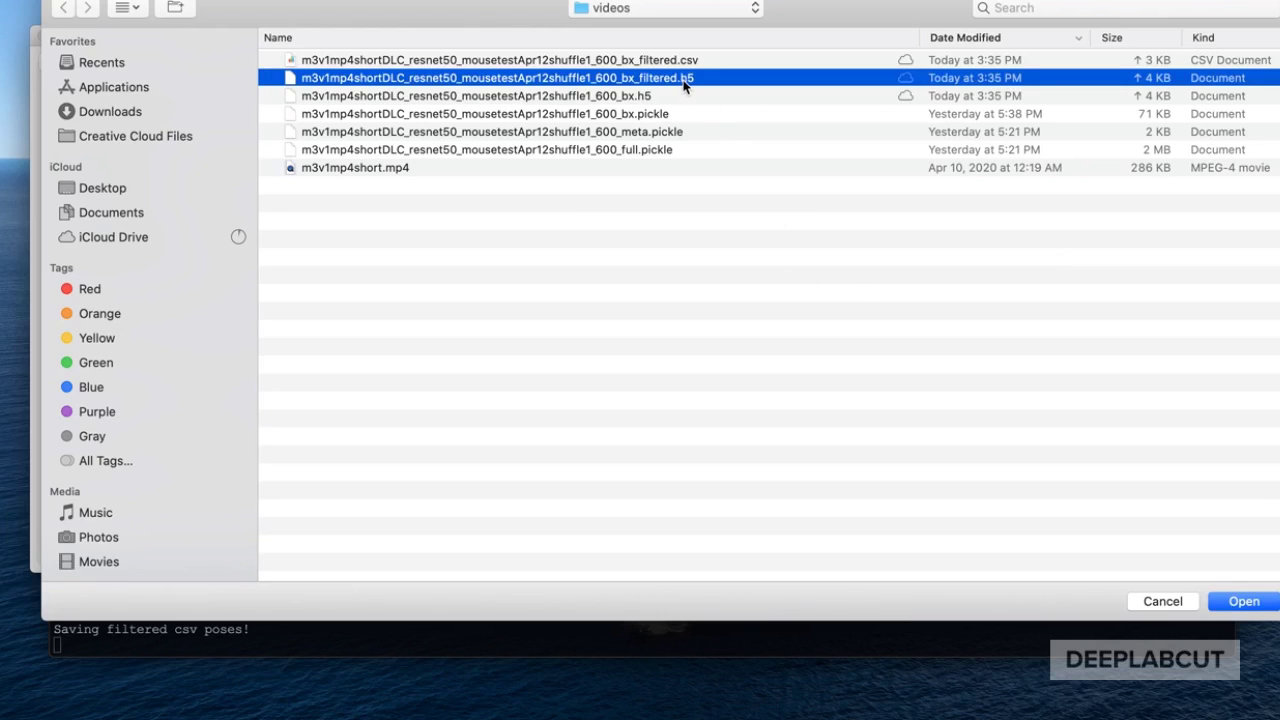
double_click(685, 80)
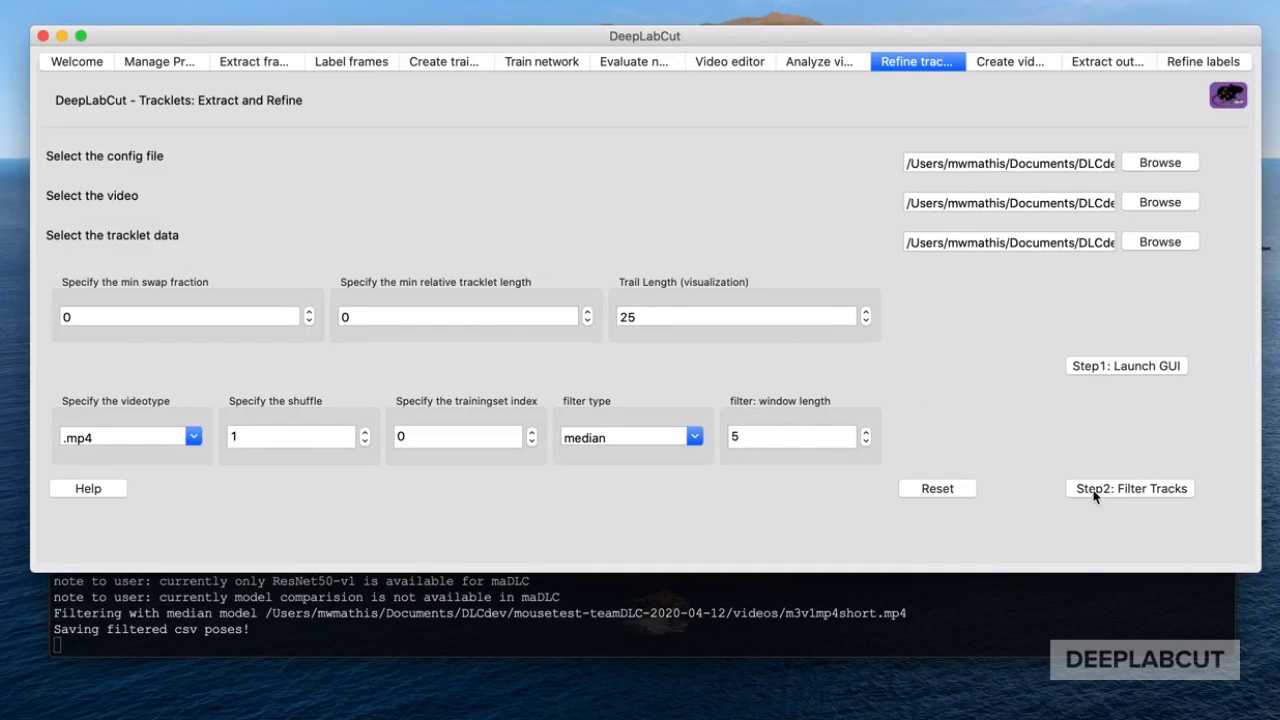
left_click(1086, 357)
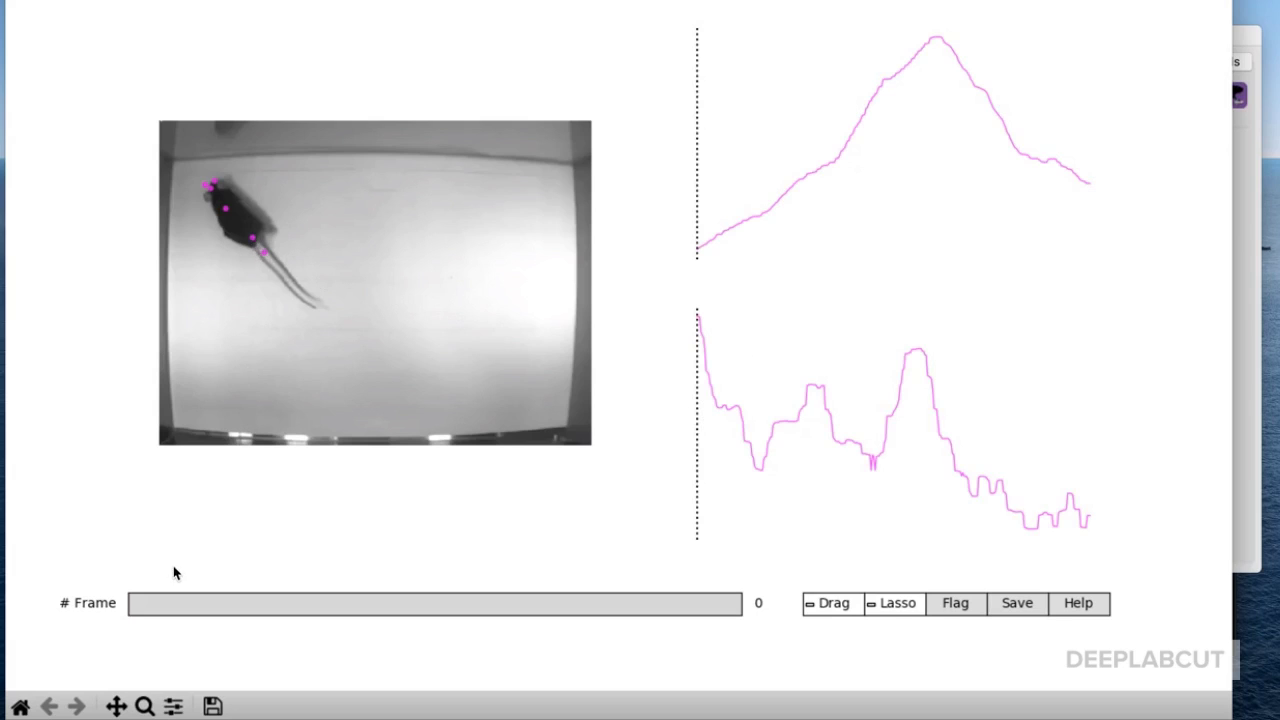
Scrub the filtered tracklets to around frames 46–48, then set Include the skeleton to Yes.
left_click_drag(134, 606, 491, 623)
left_click_drag(311, 625, 226, 620)
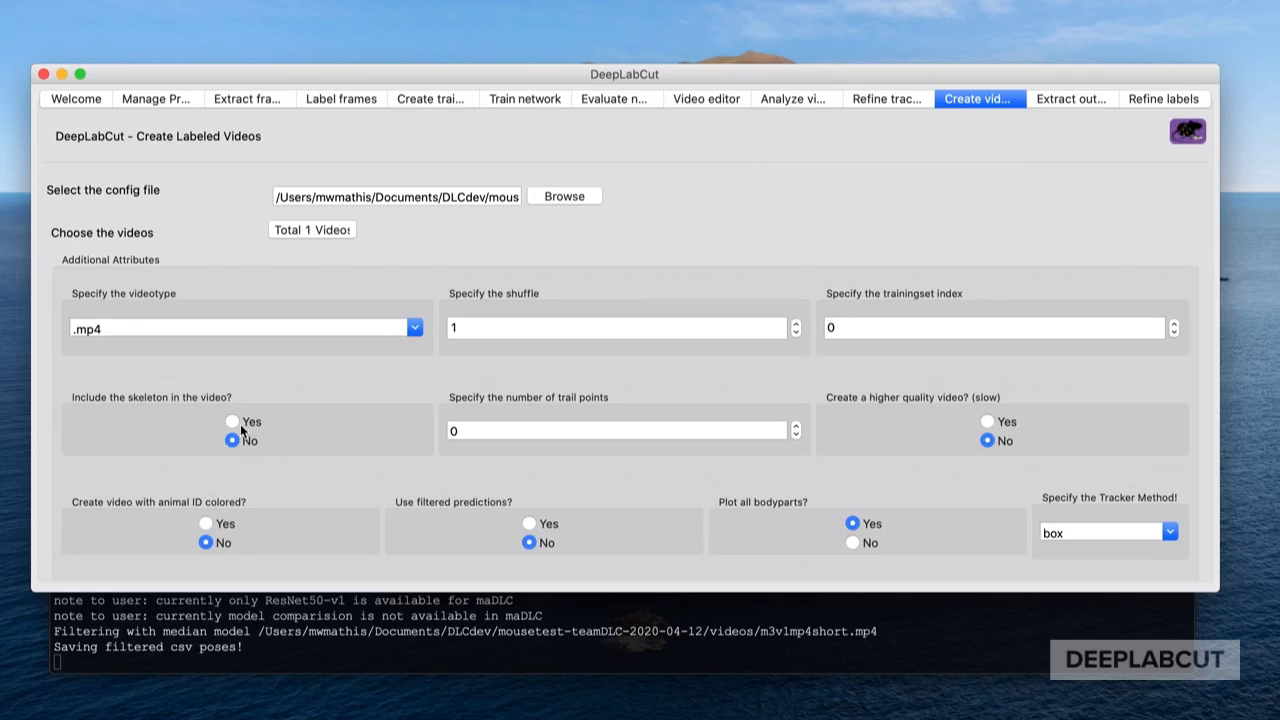
left_click(238, 423)
Create the animal-ID-colored labeled video from filtered predictions and play it.
left_click_drag(1218, 592, 1228, 646)
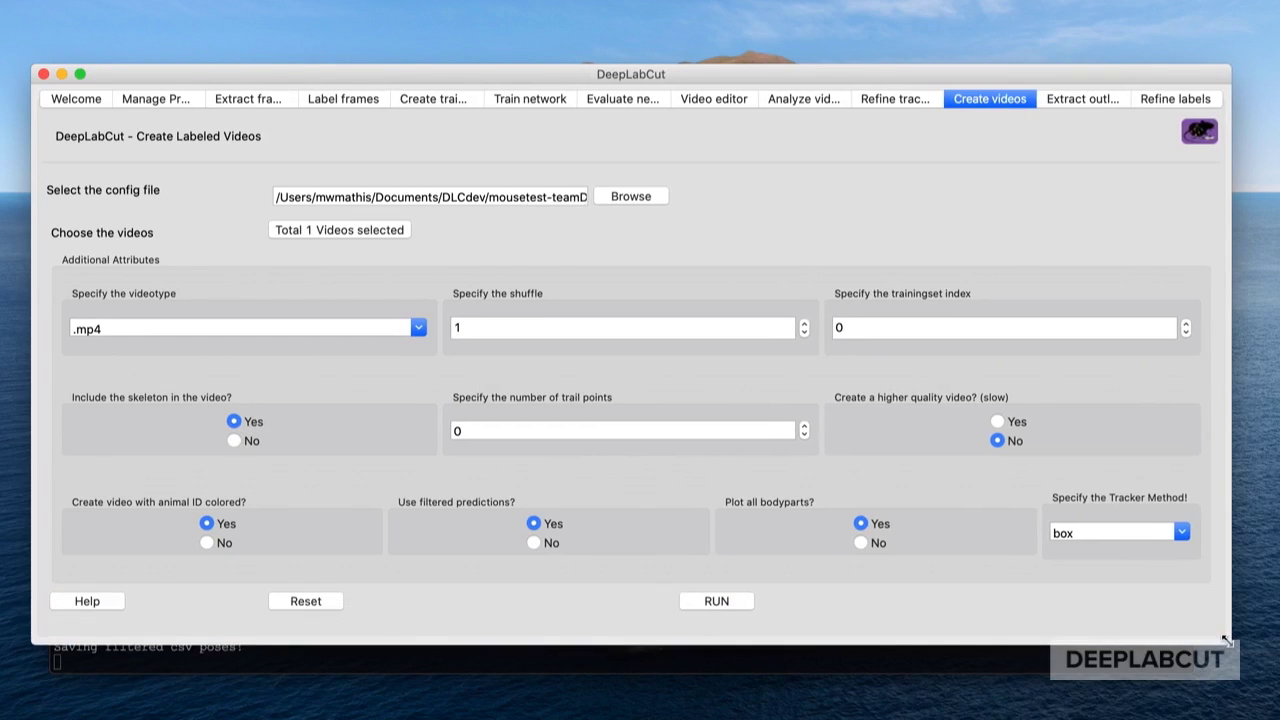
left_click(726, 599)
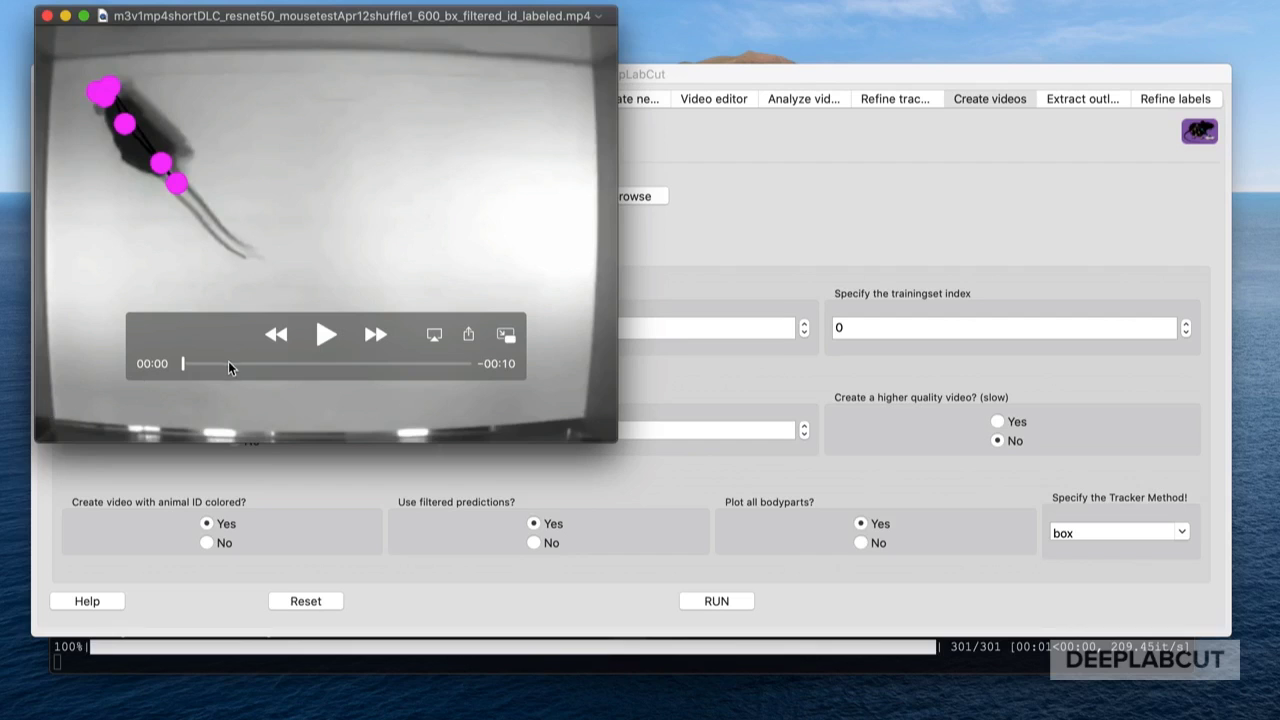
left_click(326, 334)
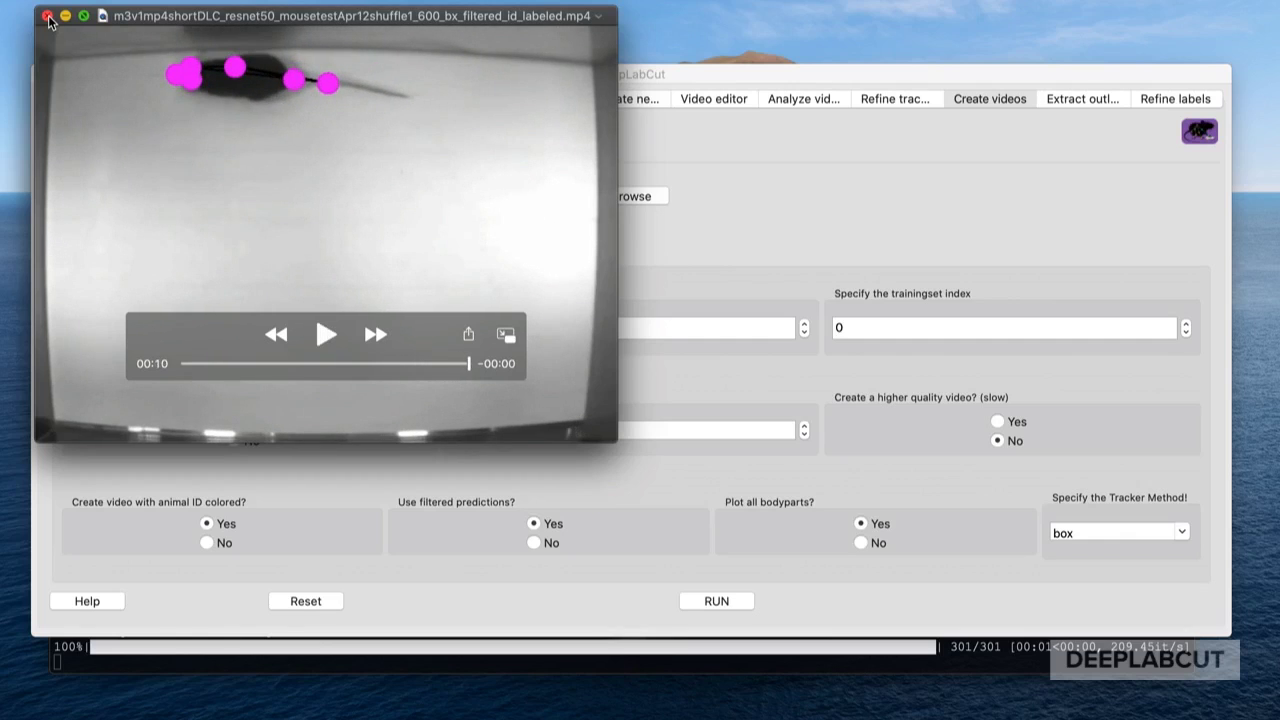
left_click(46, 16)
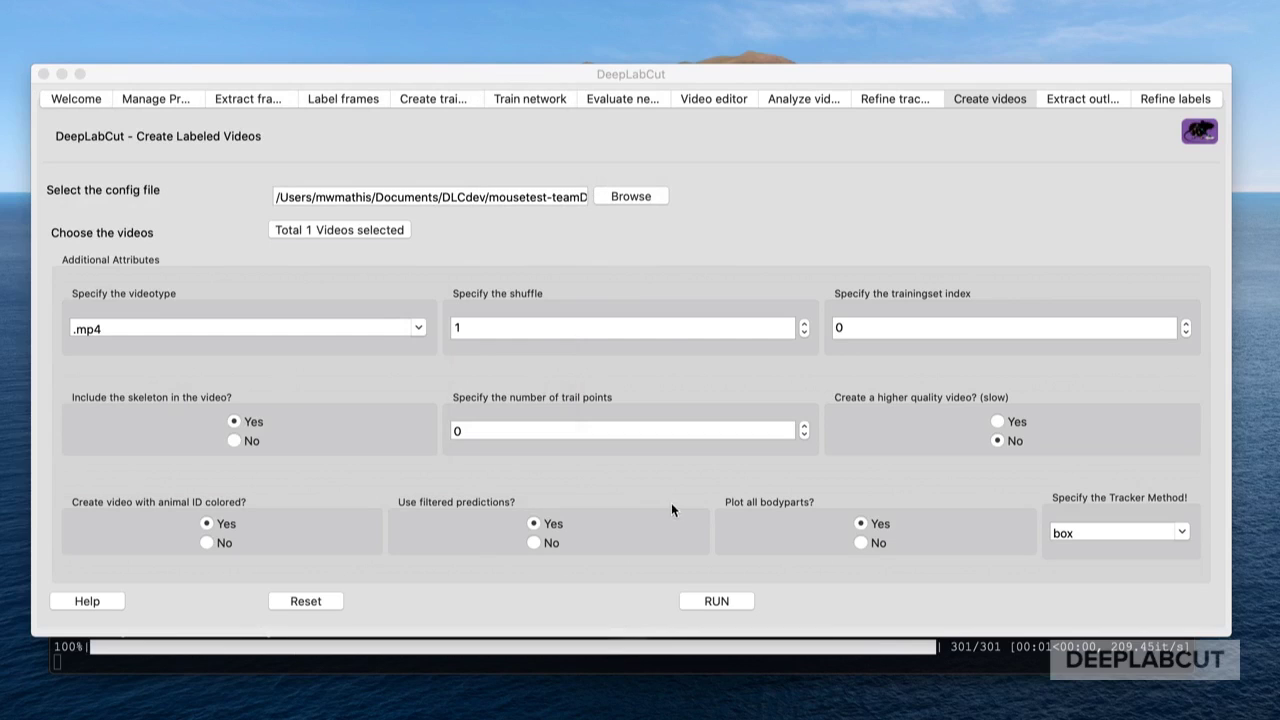
Turn off animal-ID coloring, create the body-part-colored labeled video and play it.
left_click(206, 542)
left_click(718, 602)
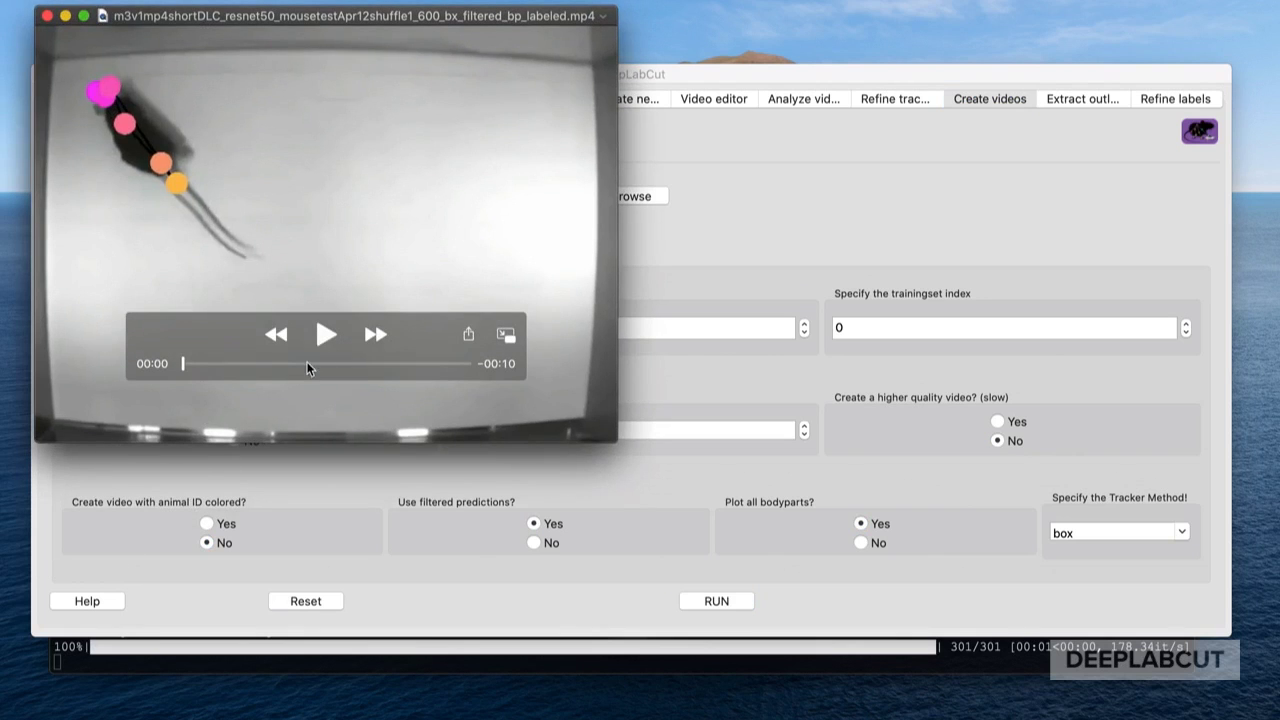
left_click(325, 336)
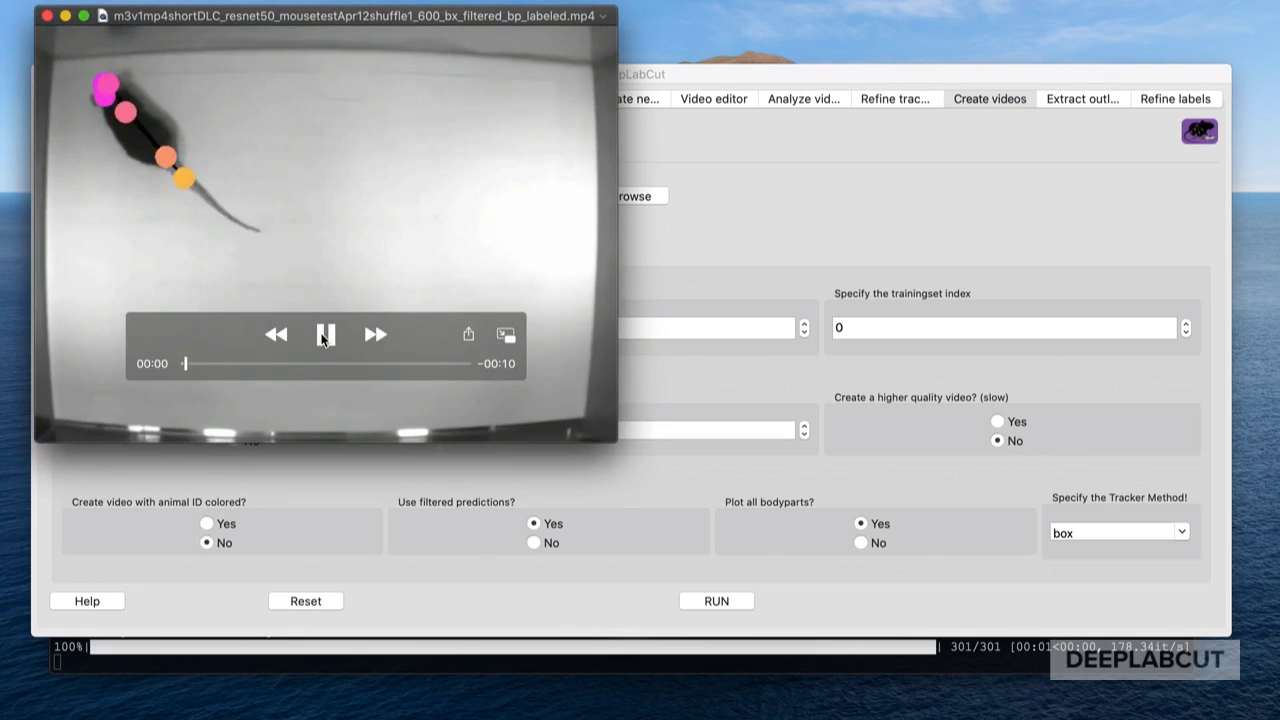